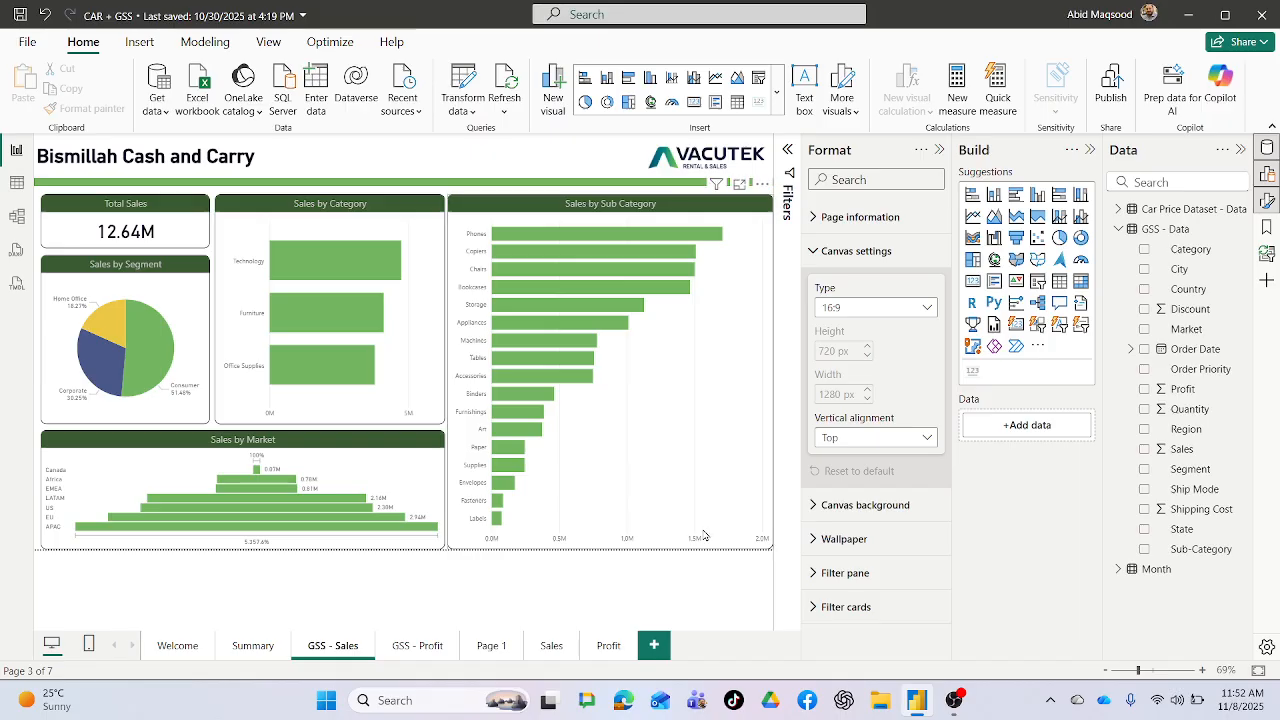
Add a blank report page and check the context menu of the Sales by Sub Category chart on the GSS - Sales page
left_click(654, 647)
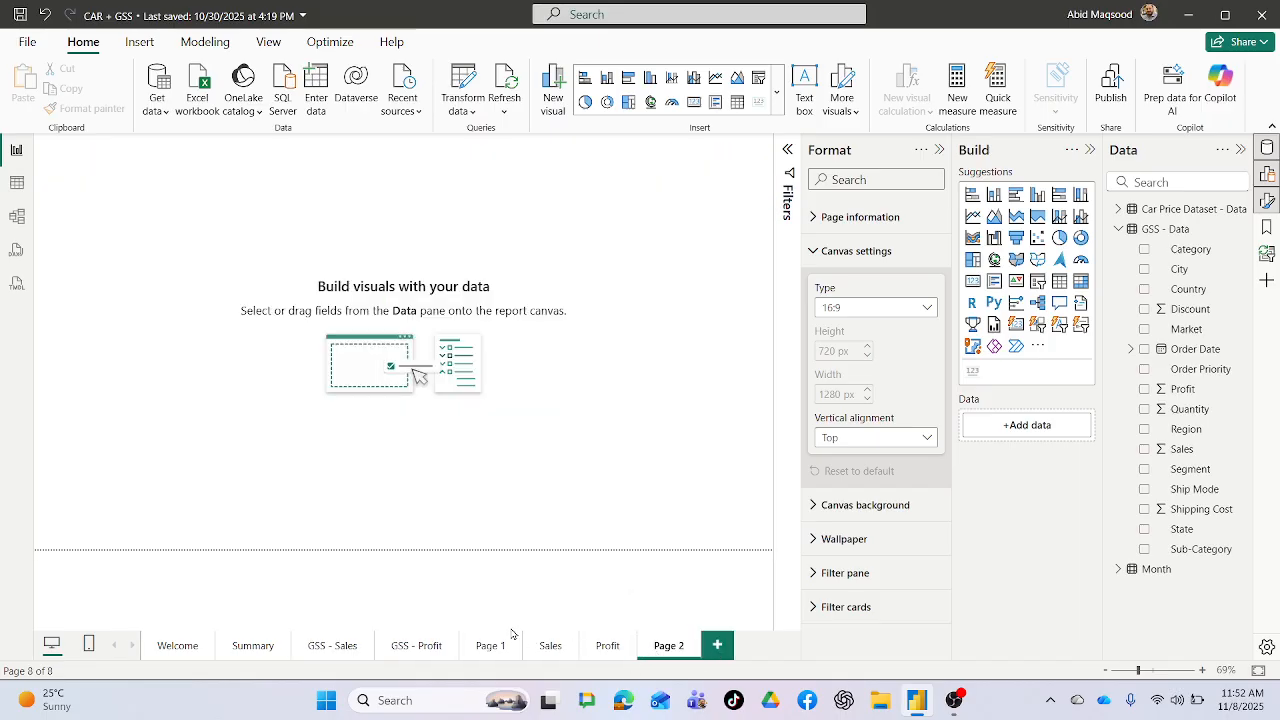
left_click(347, 651)
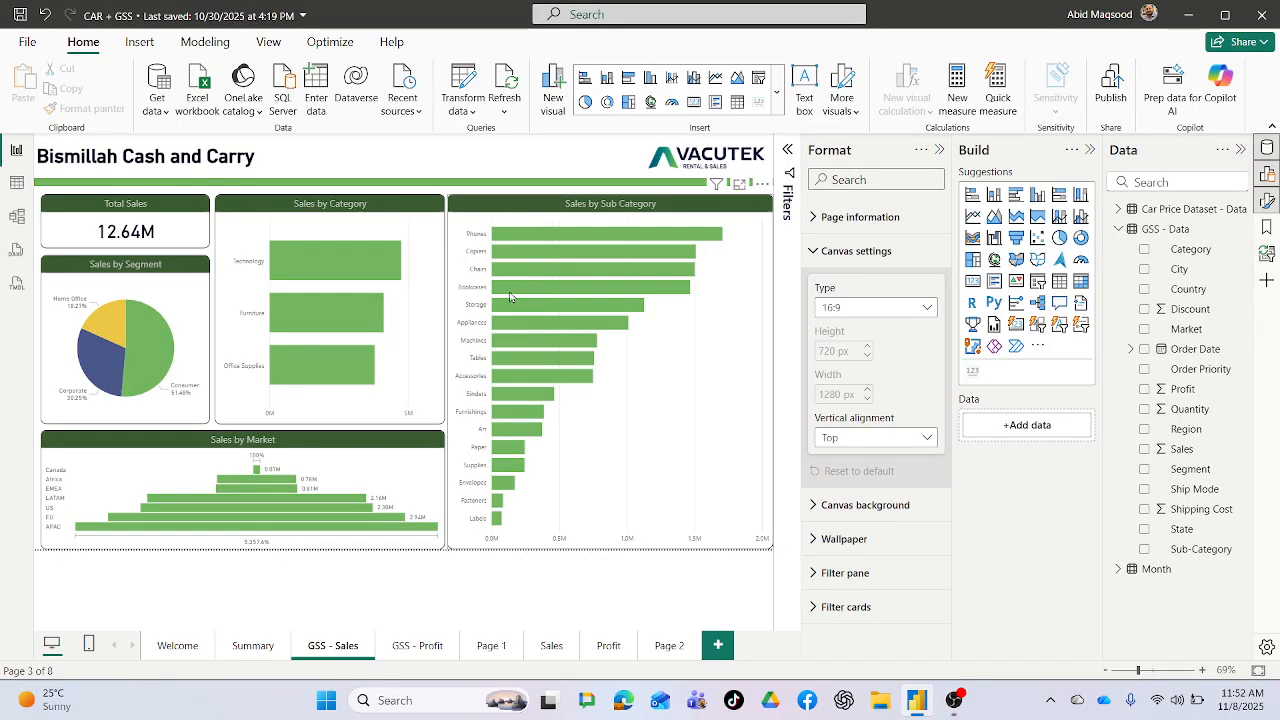
right_click(510, 296)
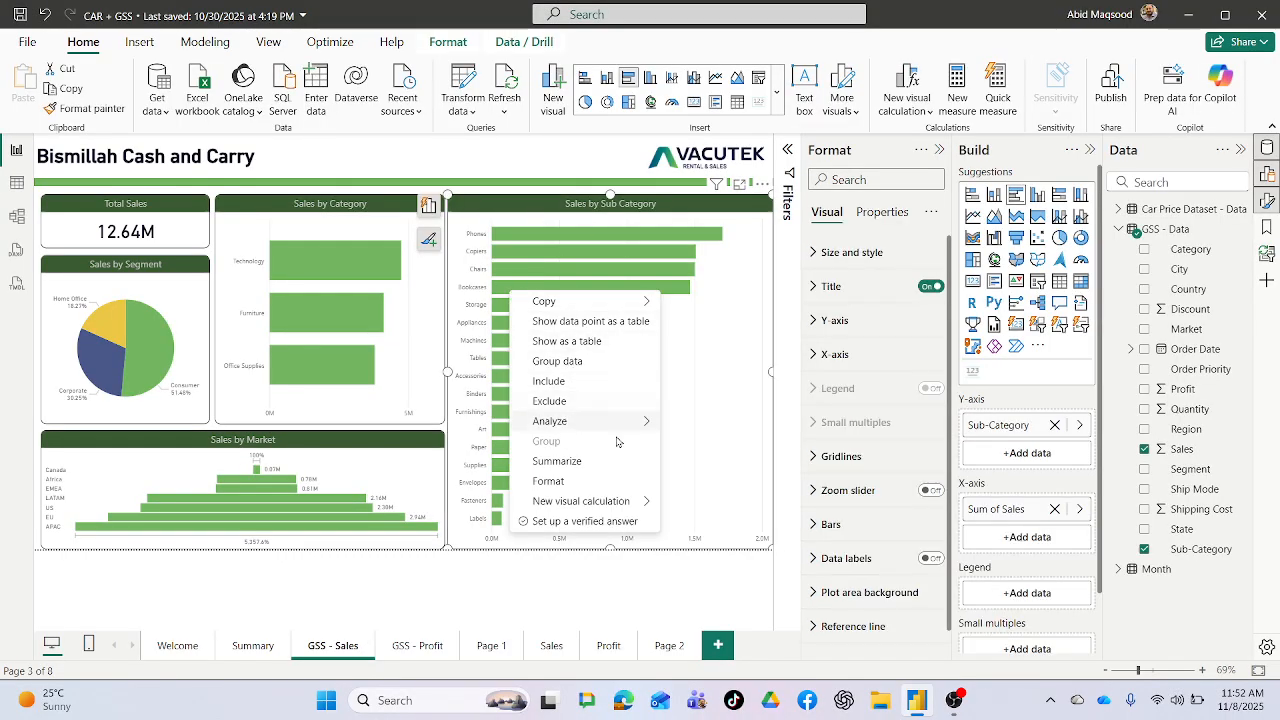
left_click(670, 647)
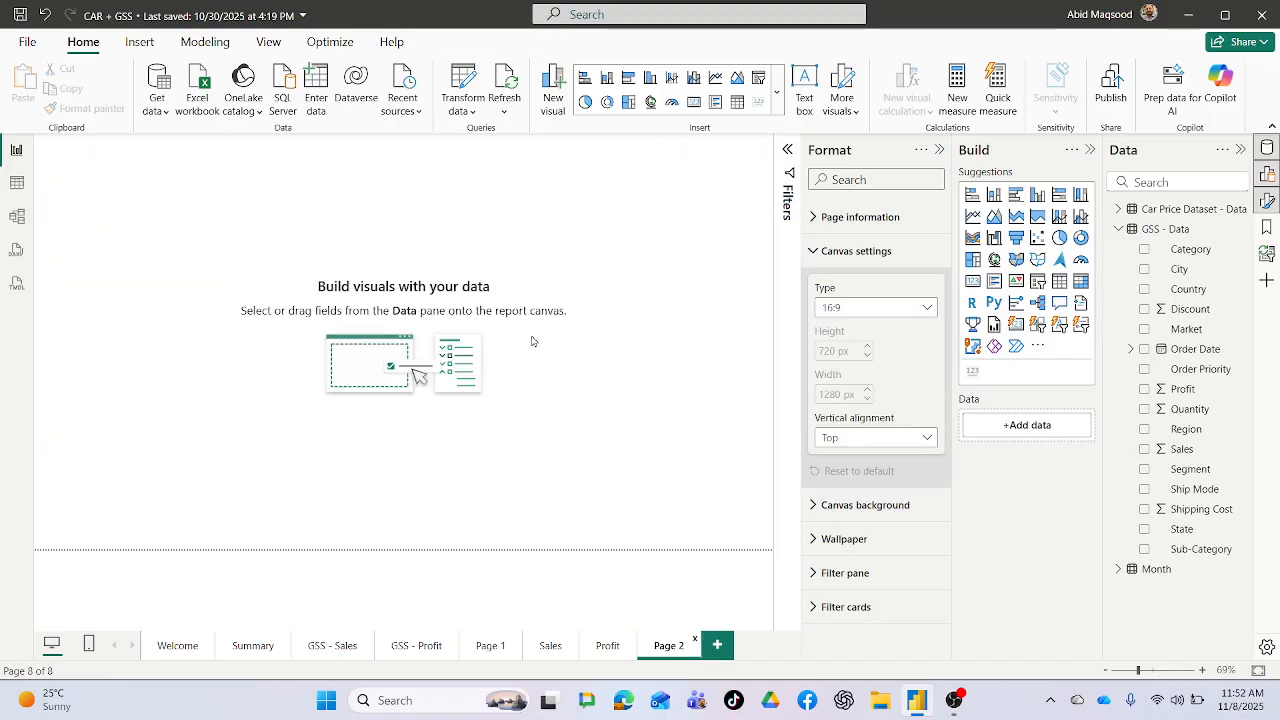
Insert an empty matrix visual on Page 2 and enlarge it to cover most of the canvas
left_click(1081, 282)
left_click_drag(201, 214, 720, 262)
left_click_drag(379, 294, 395, 541)
left_click_drag(657, 328, 670, 332)
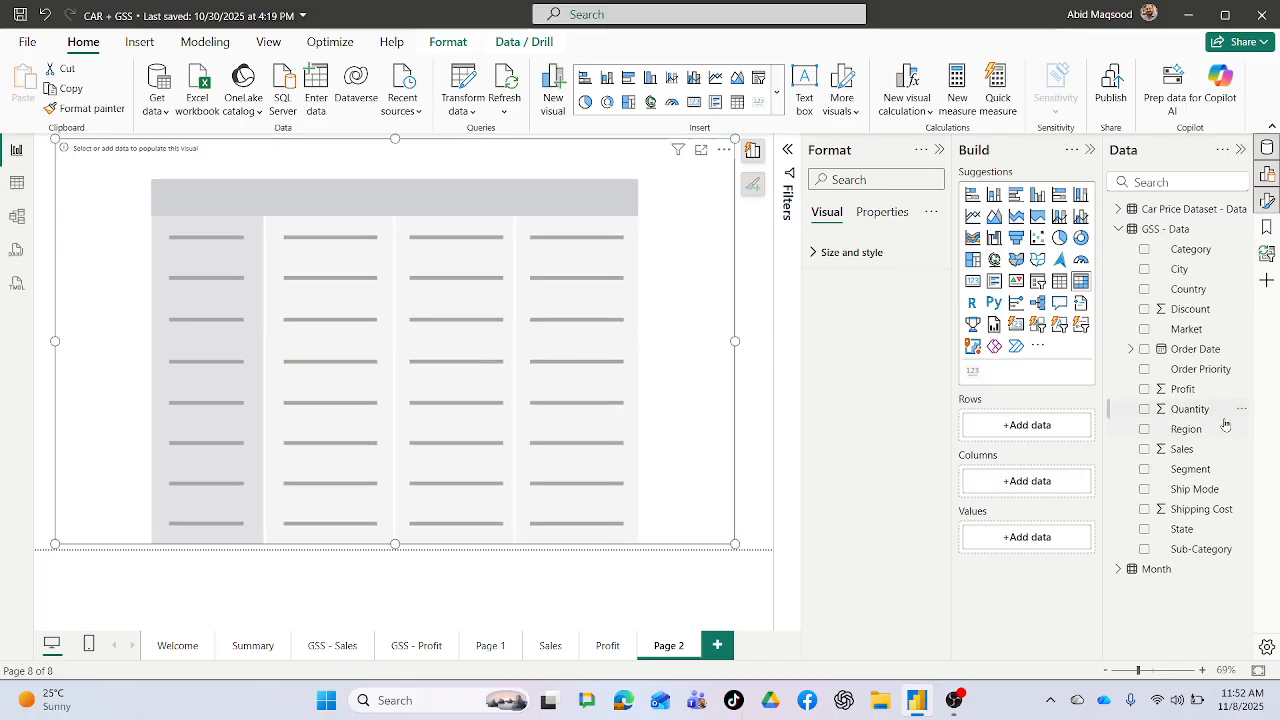
Fill the matrix with Market as rows, Category as columns and Sales as values, and shrink it to fit its data
left_click_drag(1196, 329, 1060, 428)
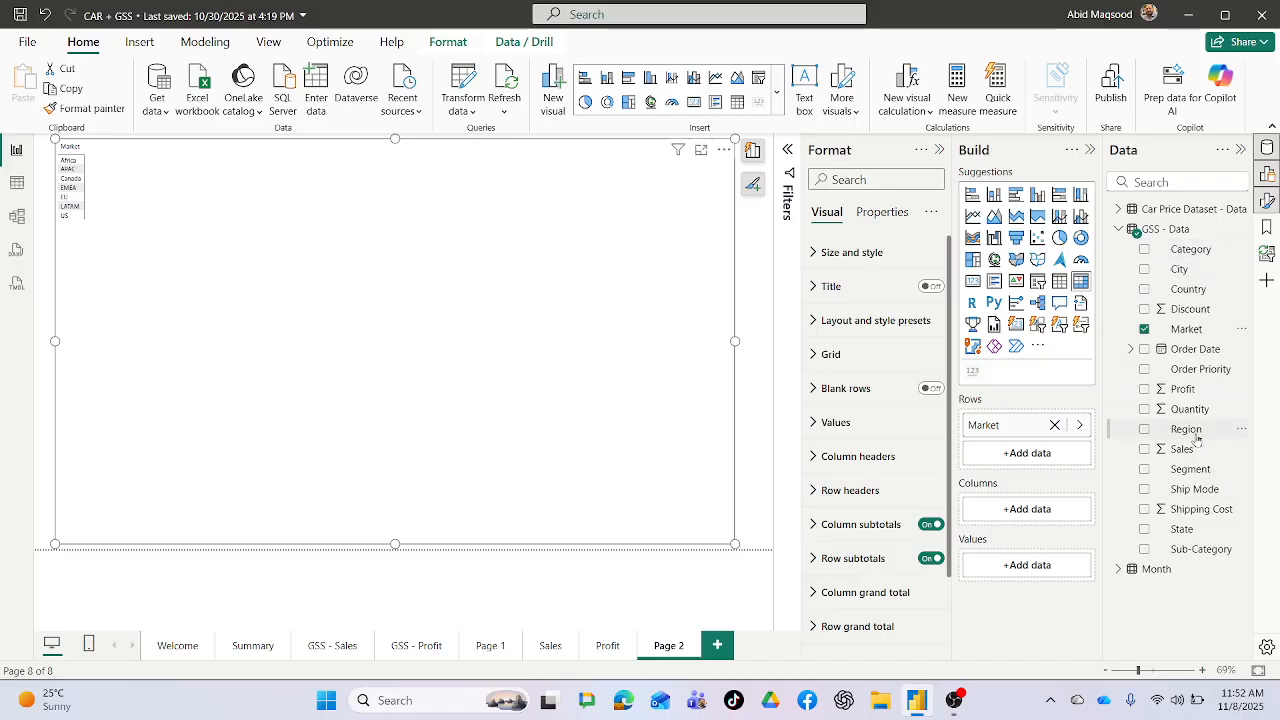
left_click_drag(1196, 438, 1150, 460)
left_click_drag(1208, 254, 1020, 512)
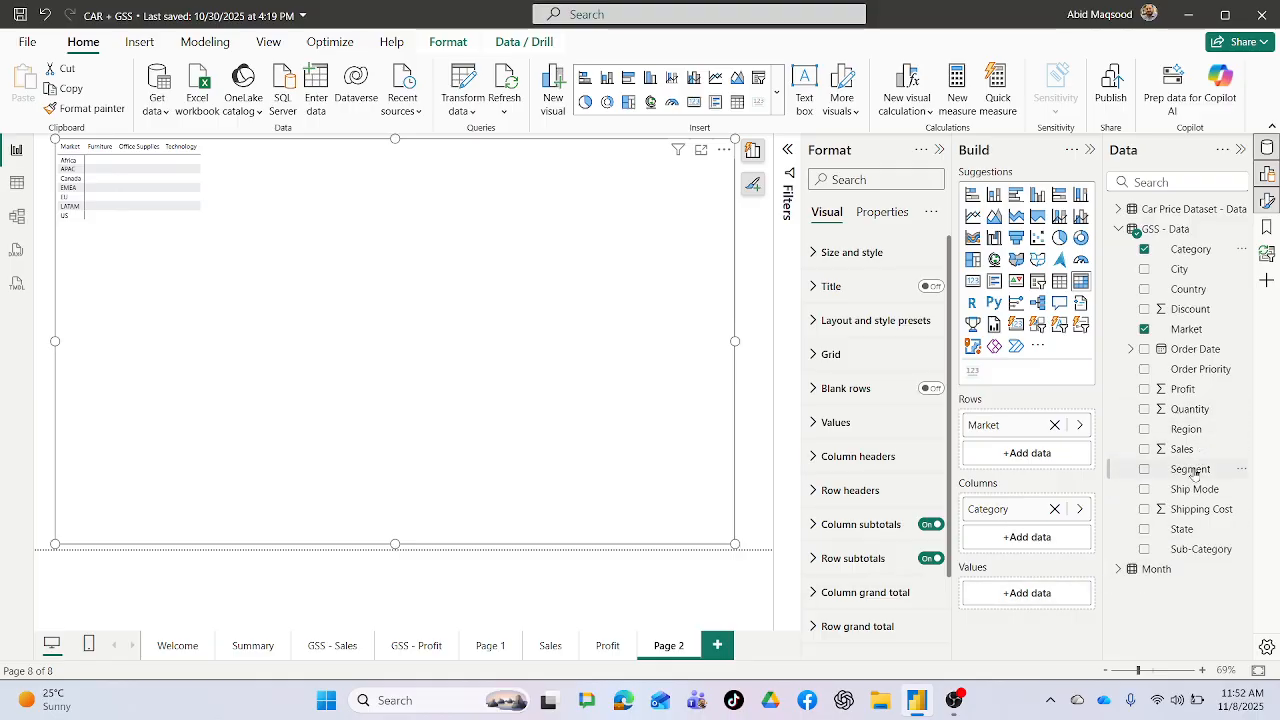
left_click_drag(1185, 452, 1027, 594)
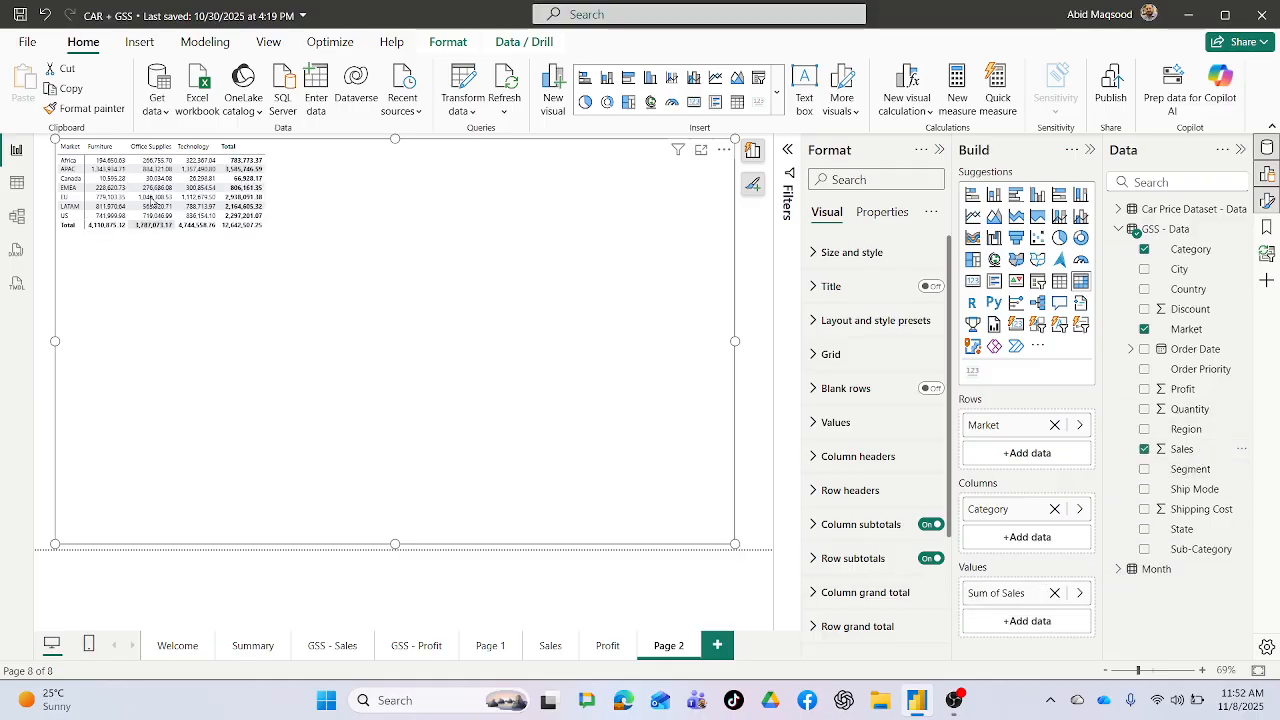
left_click_drag(736, 546, 280, 246)
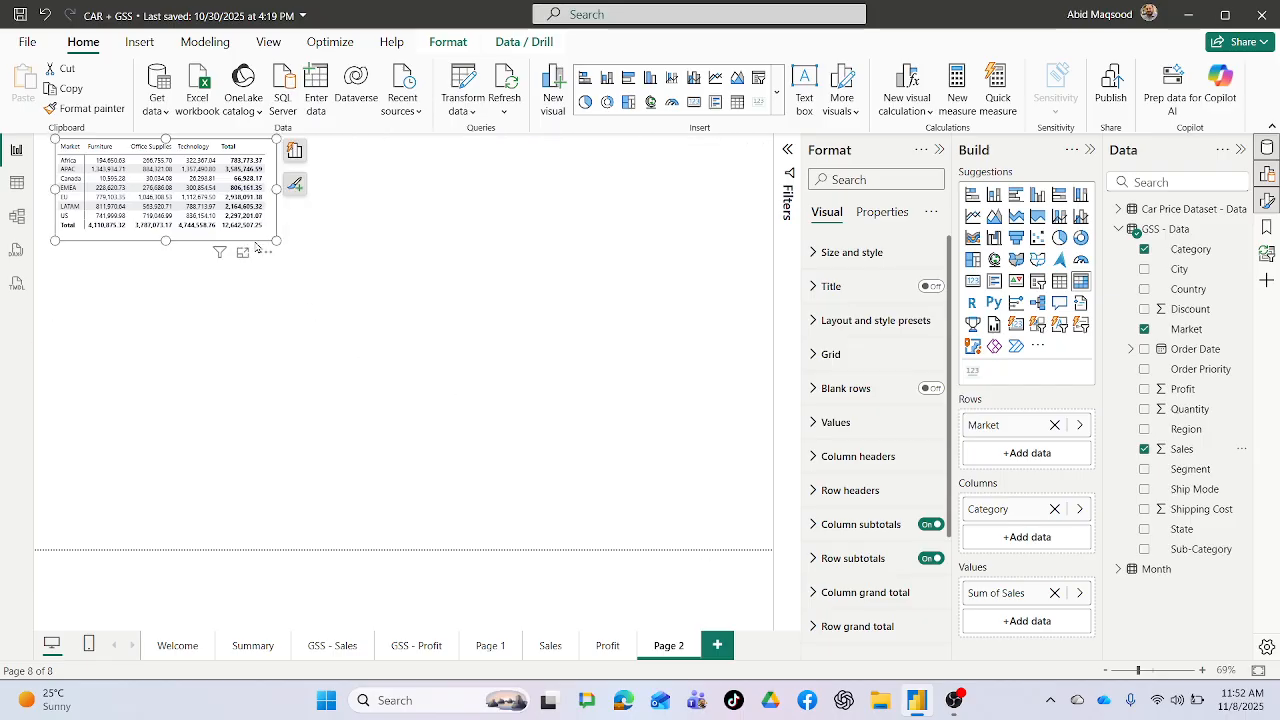
left_click(322, 269)
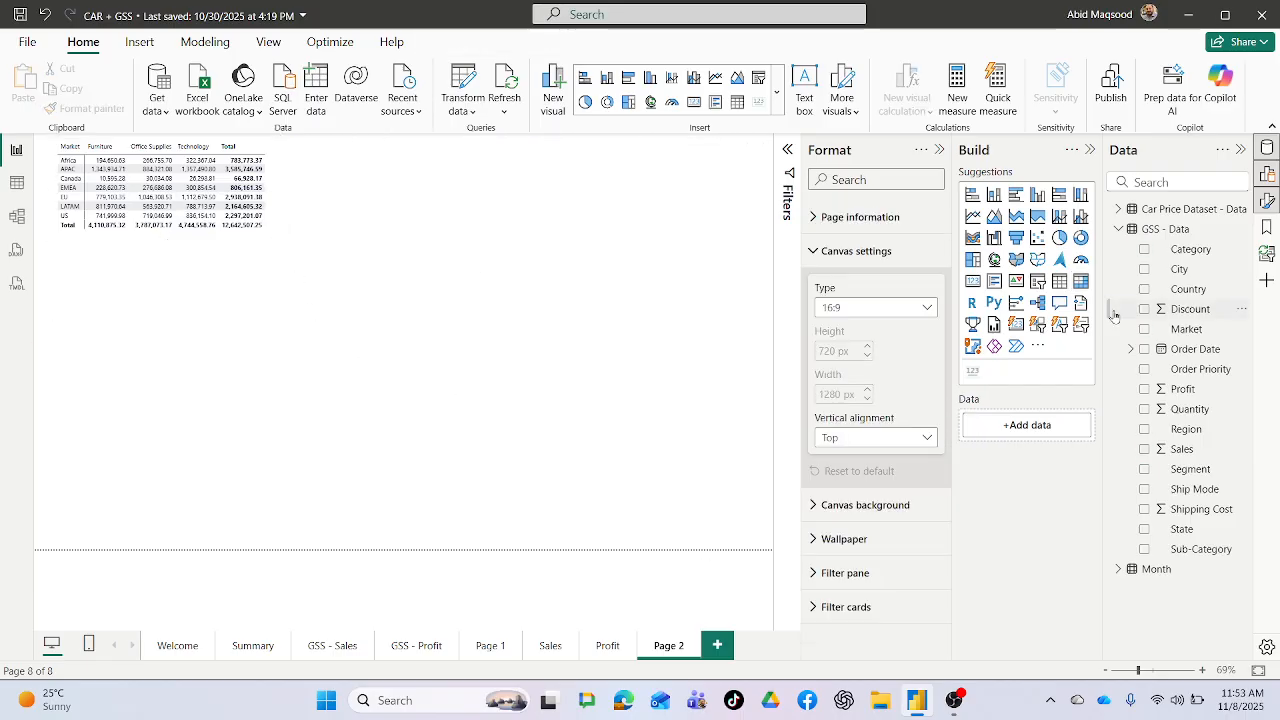
Add a donut chart below the matrix, enlarge it, and show Sales as values with Segment as the legend
left_click(1080, 237)
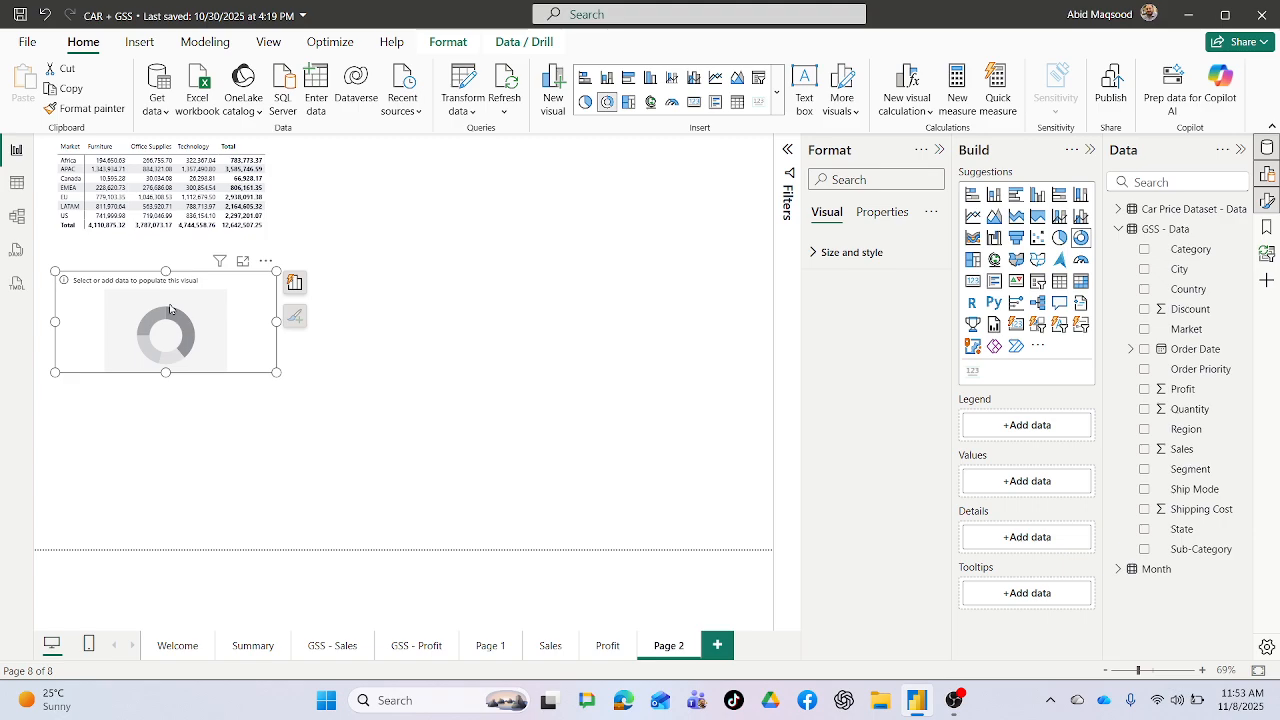
left_click_drag(171, 417, 171, 419)
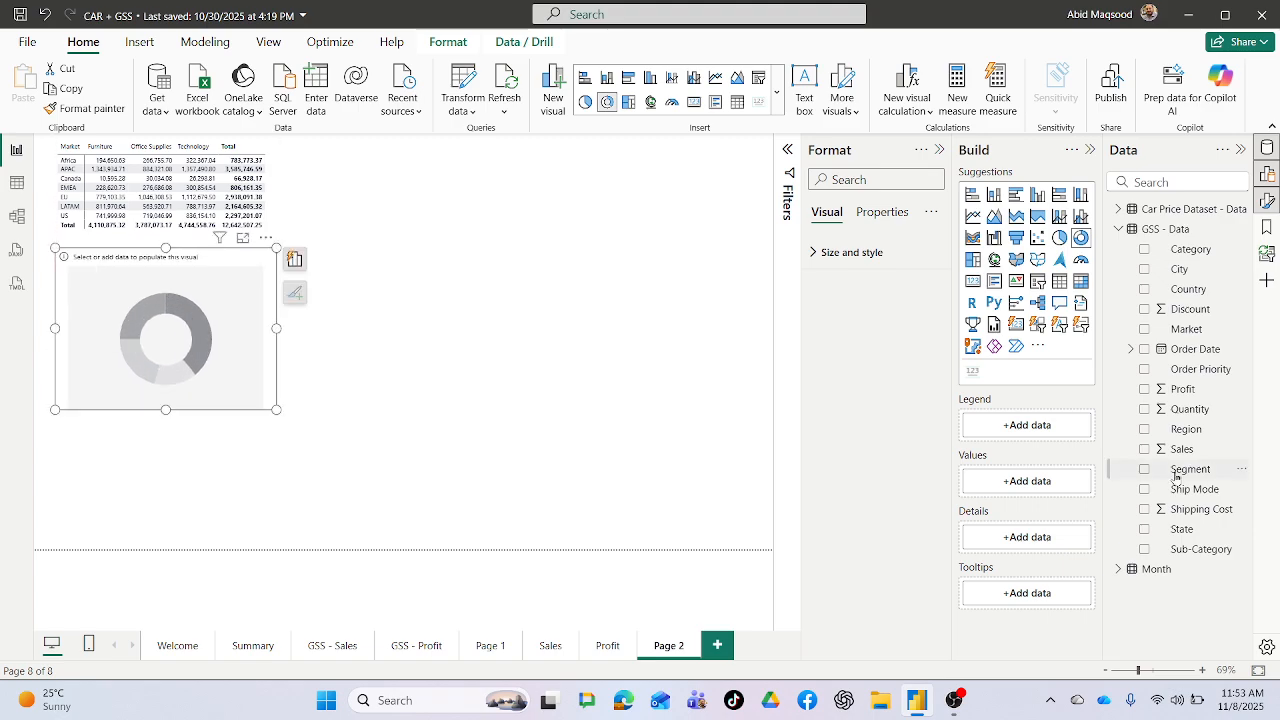
left_click(269, 194)
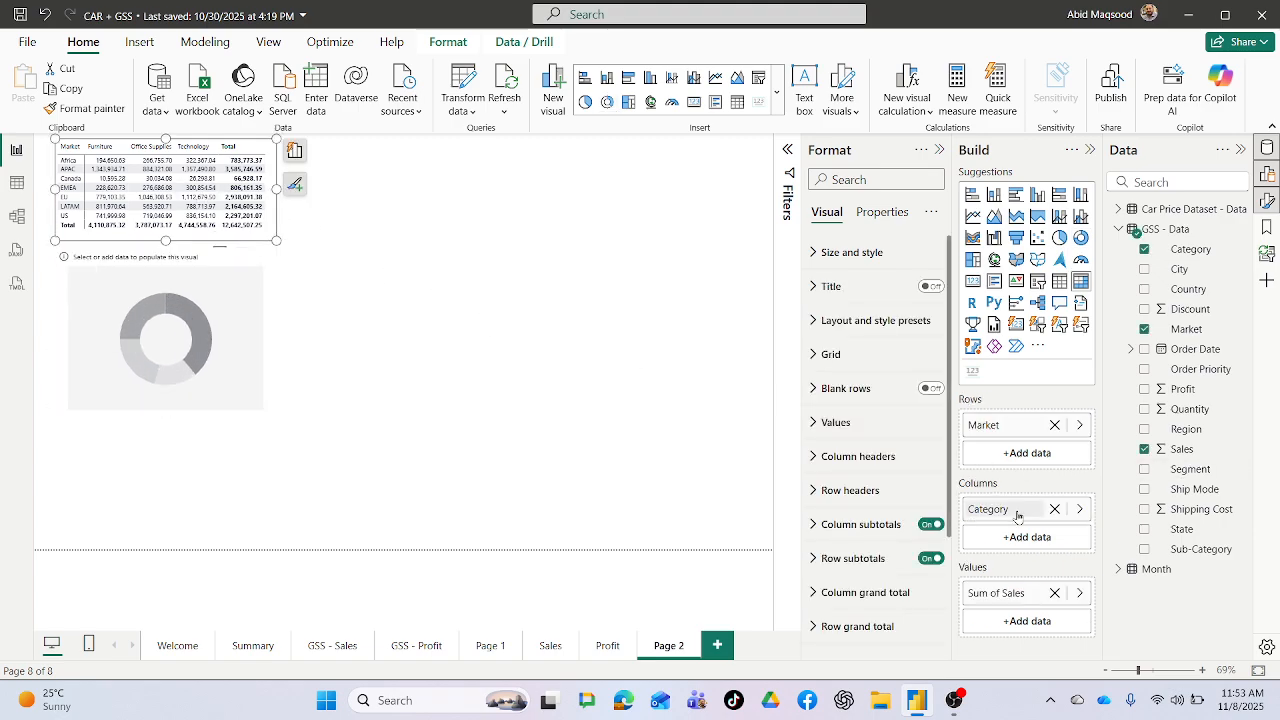
left_click(266, 324)
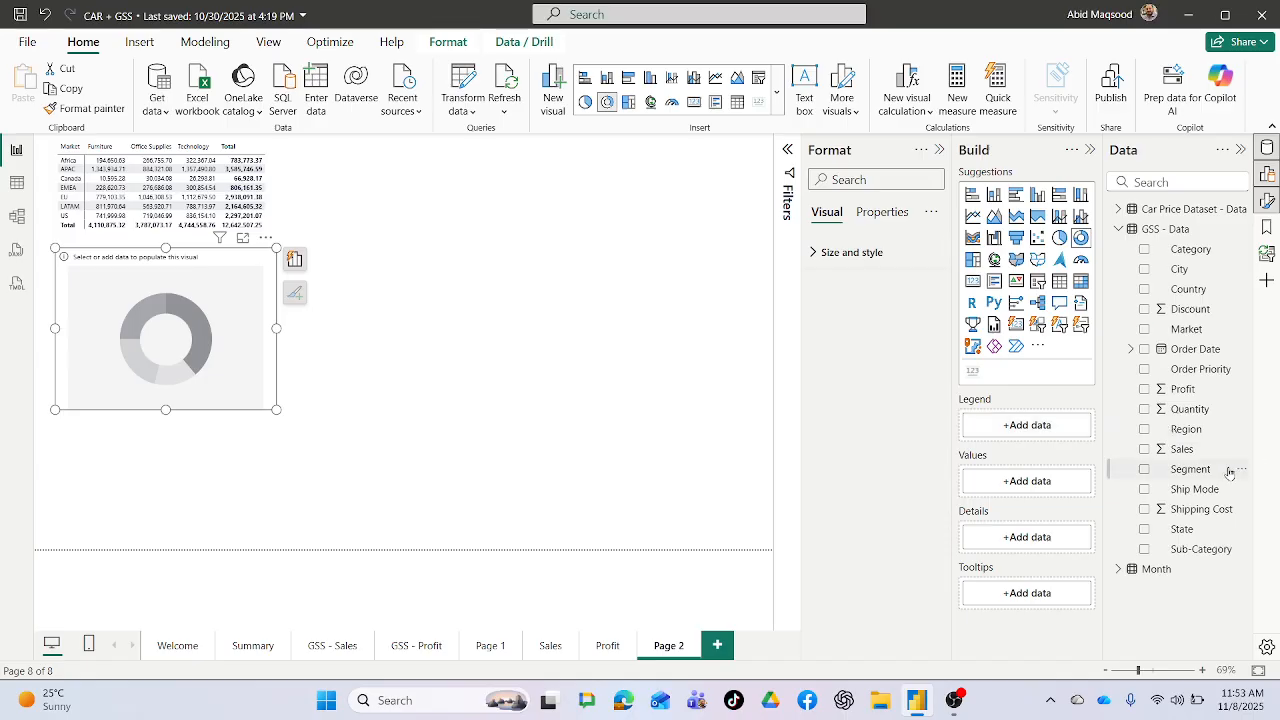
left_click_drag(1182, 450, 1014, 482)
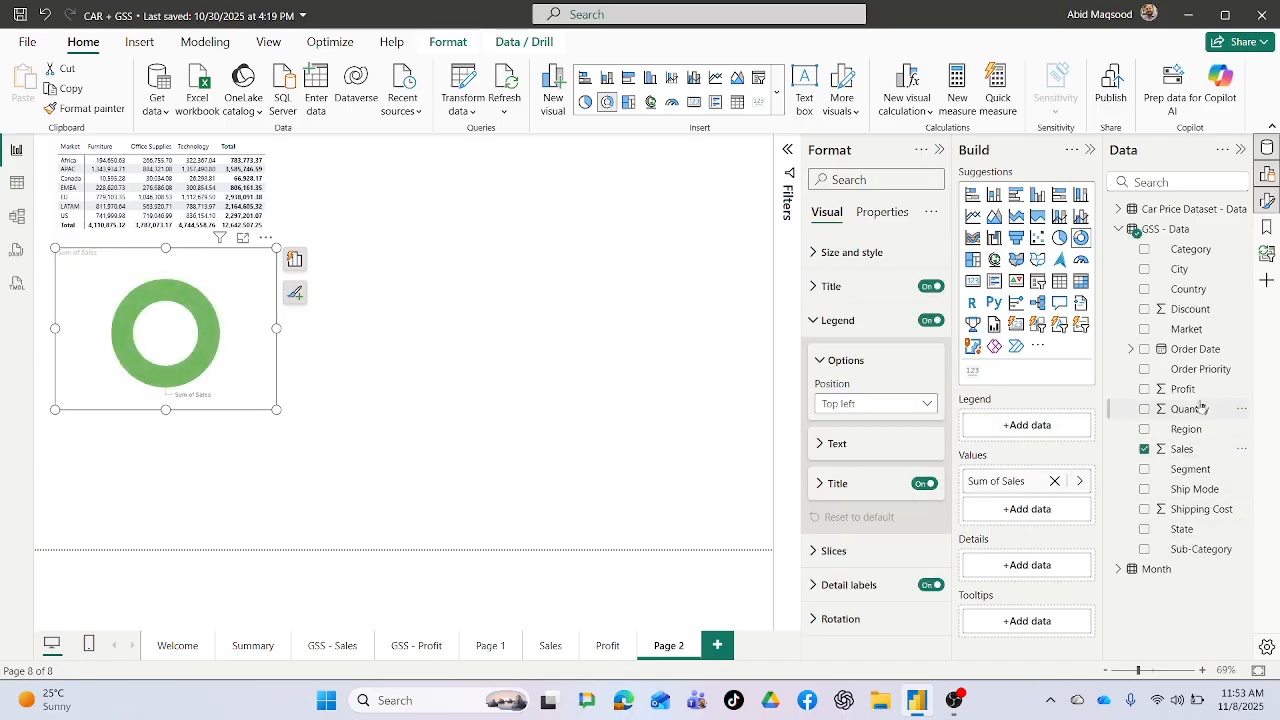
left_click_drag(1190, 472, 1055, 432)
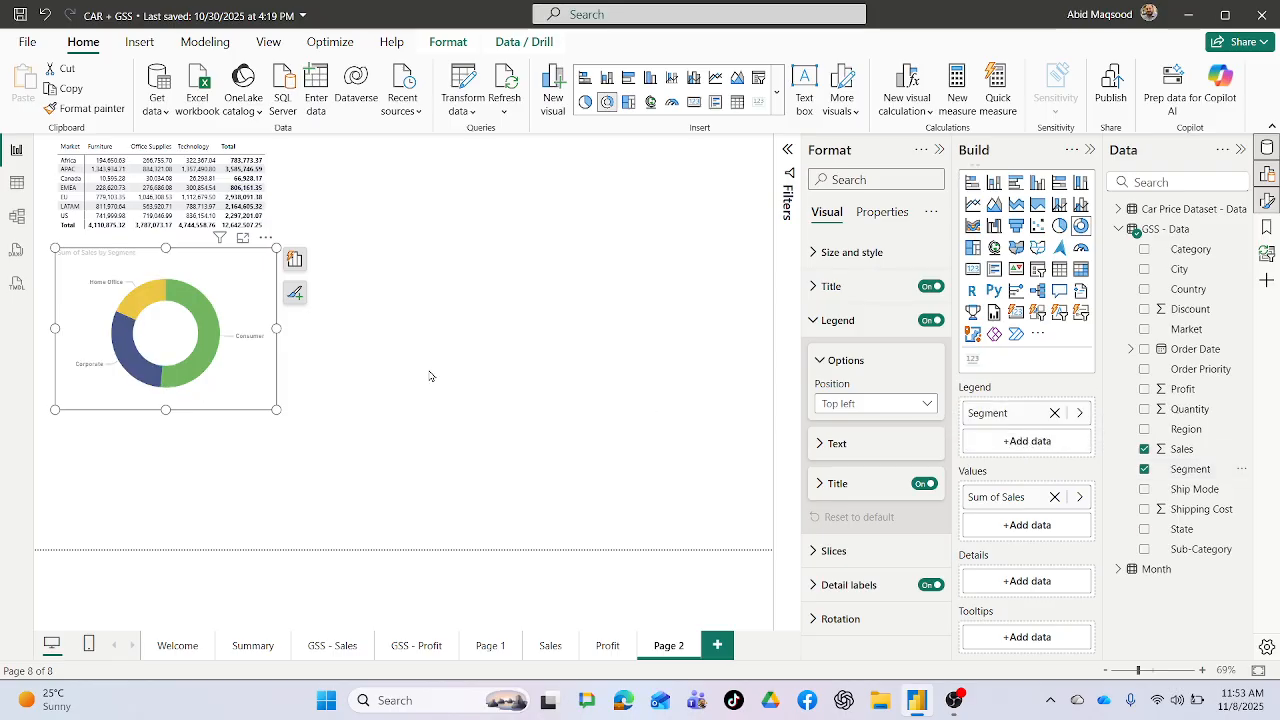
left_click(560, 351)
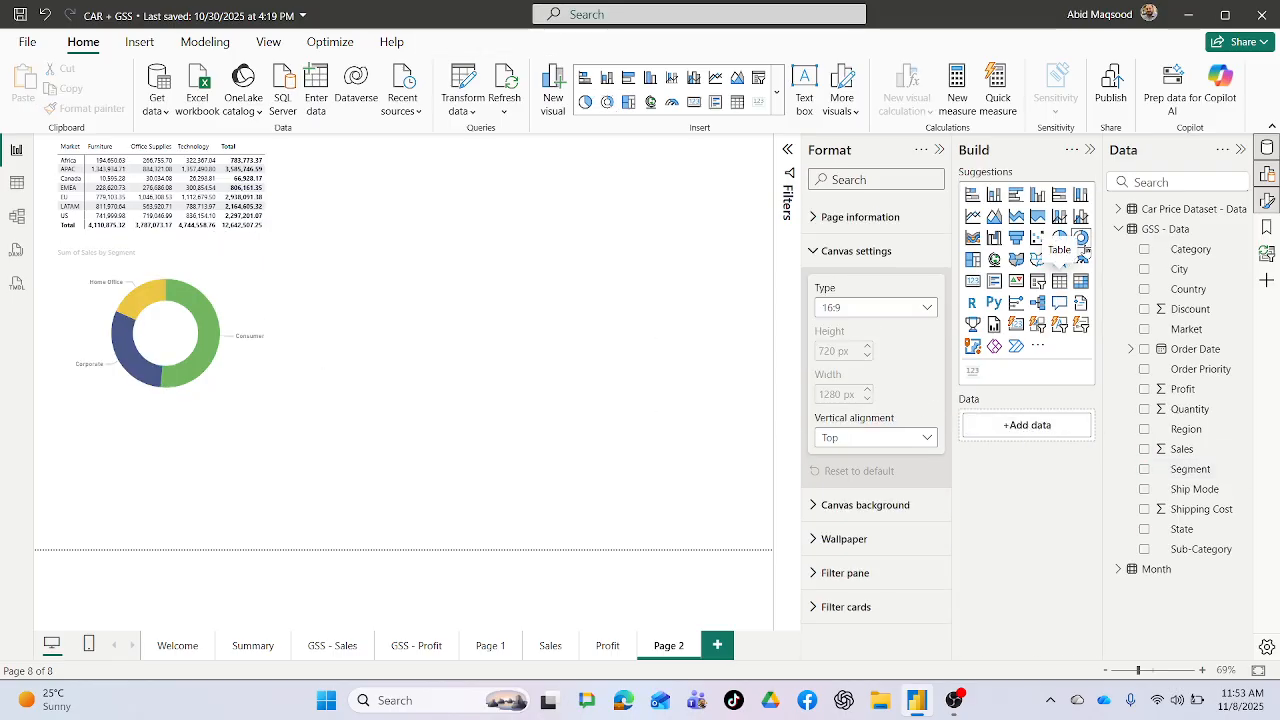
Add a line chart across the full page width below the donut, with Order Date on the X-axis and Sales on the Y-axis
left_click(972, 216)
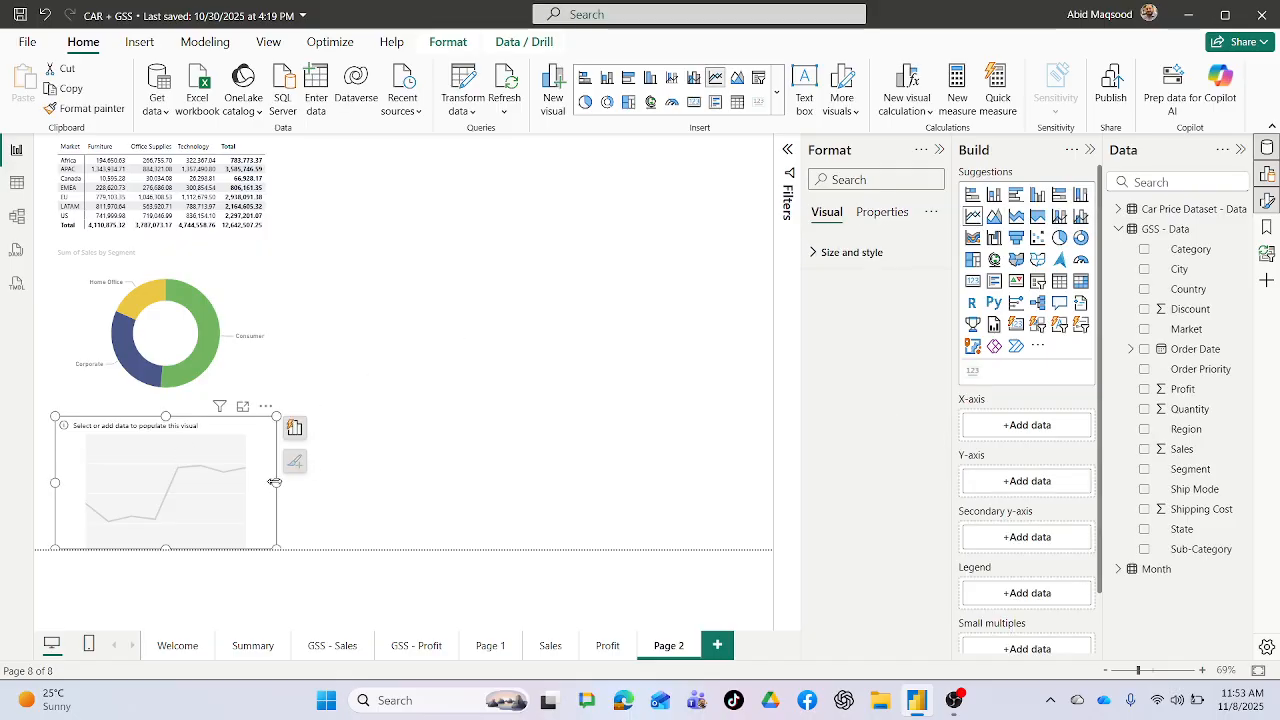
left_click_drag(278, 483, 771, 483)
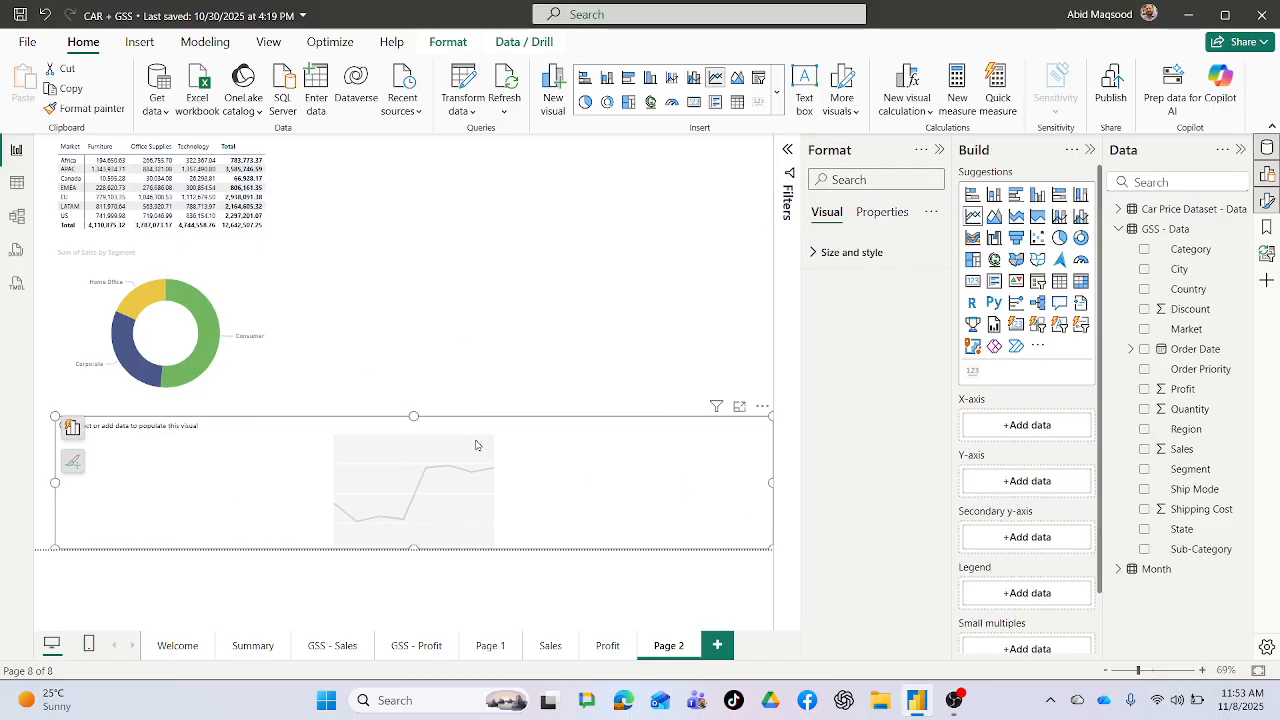
left_click_drag(1162, 350, 1041, 438)
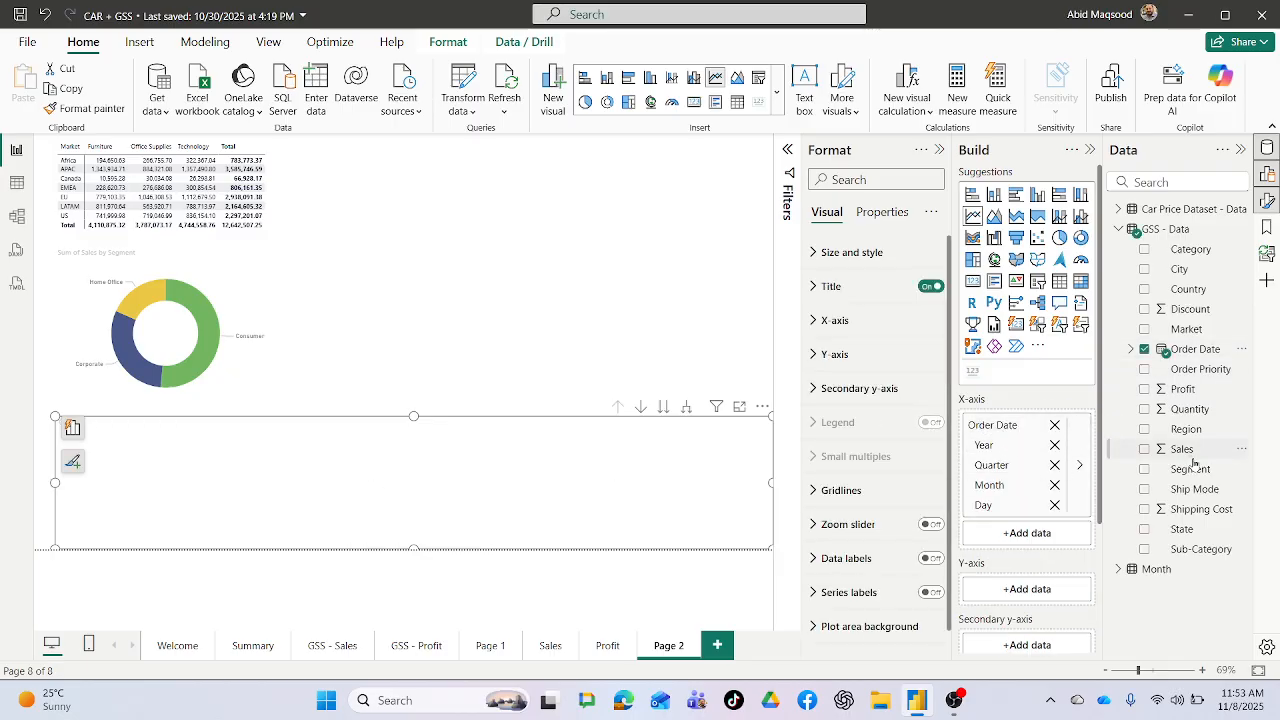
left_click_drag(1183, 450, 1008, 591)
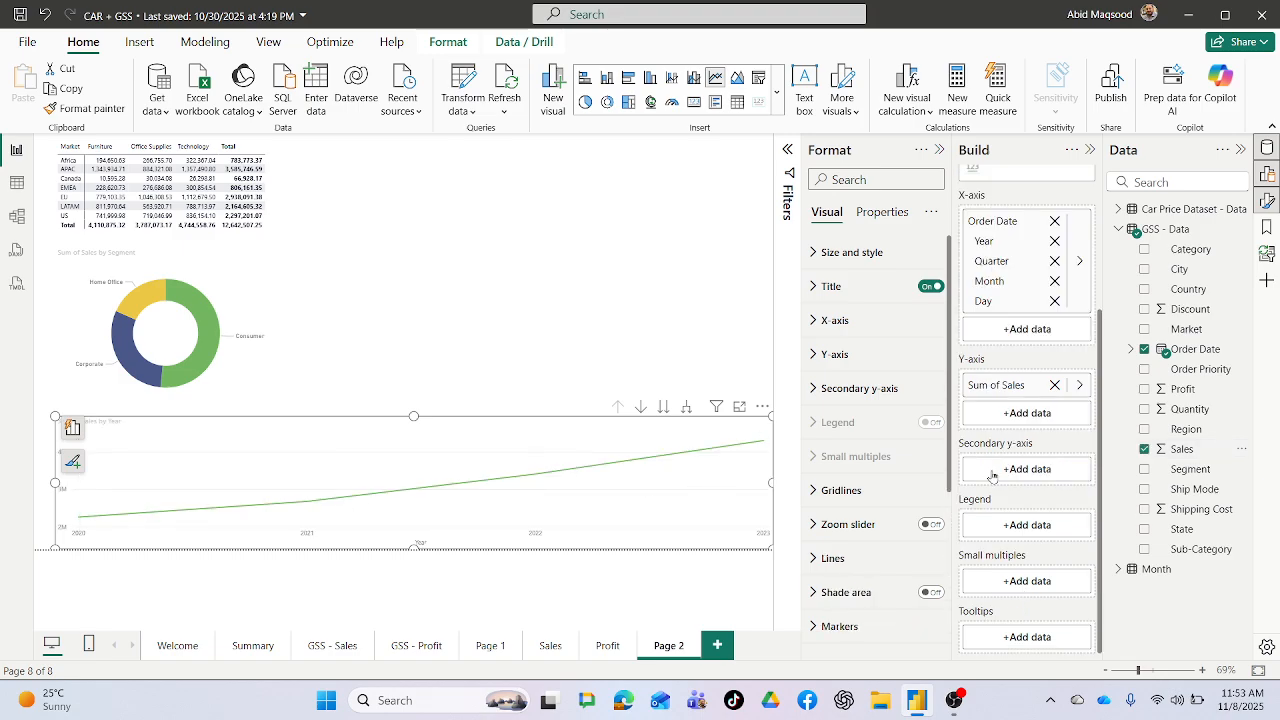
Expand the line chart's date hierarchy down to the day level and drill back up to the month level
left_click(686, 406)
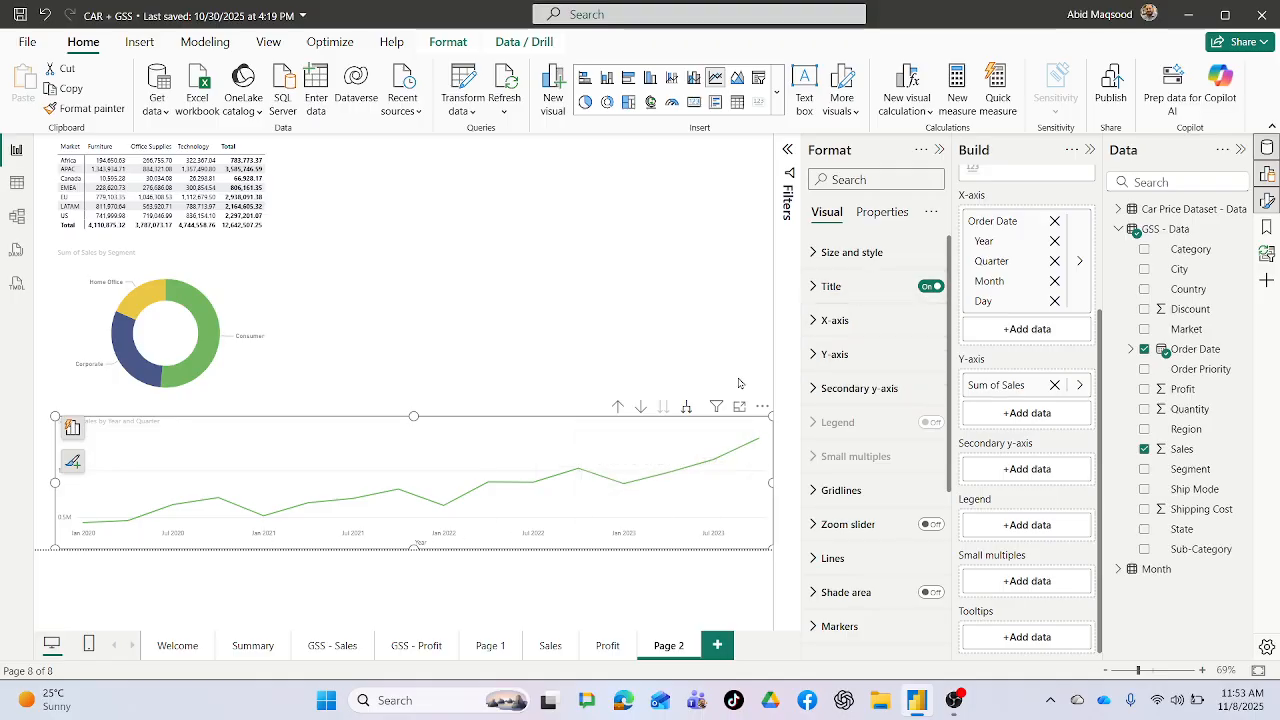
left_click(686, 407)
left_click(686, 407)
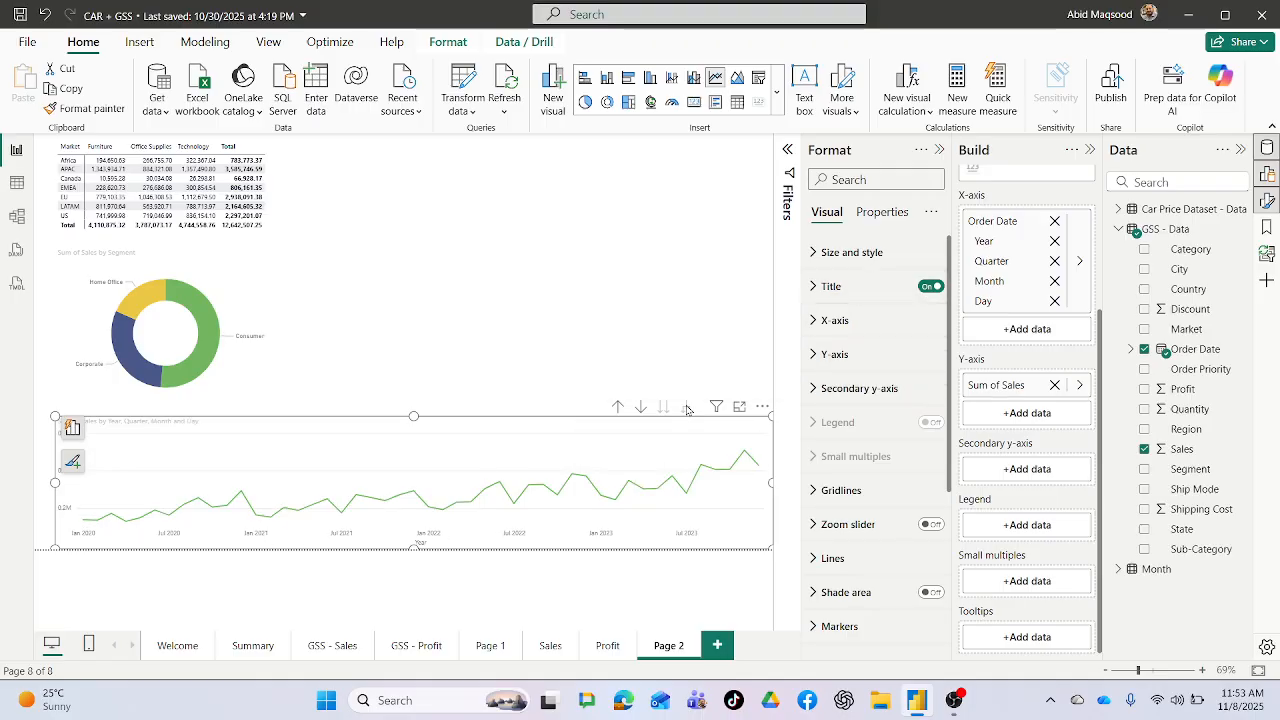
left_click(618, 407)
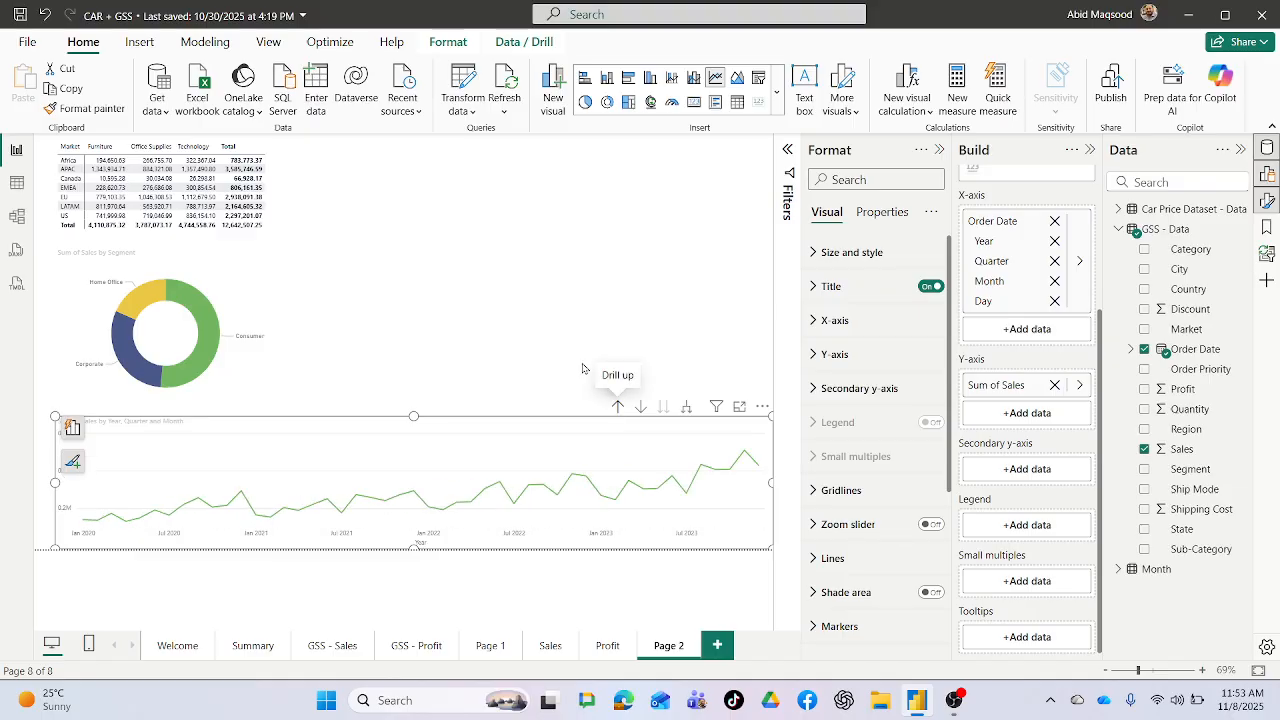
left_click(600, 398)
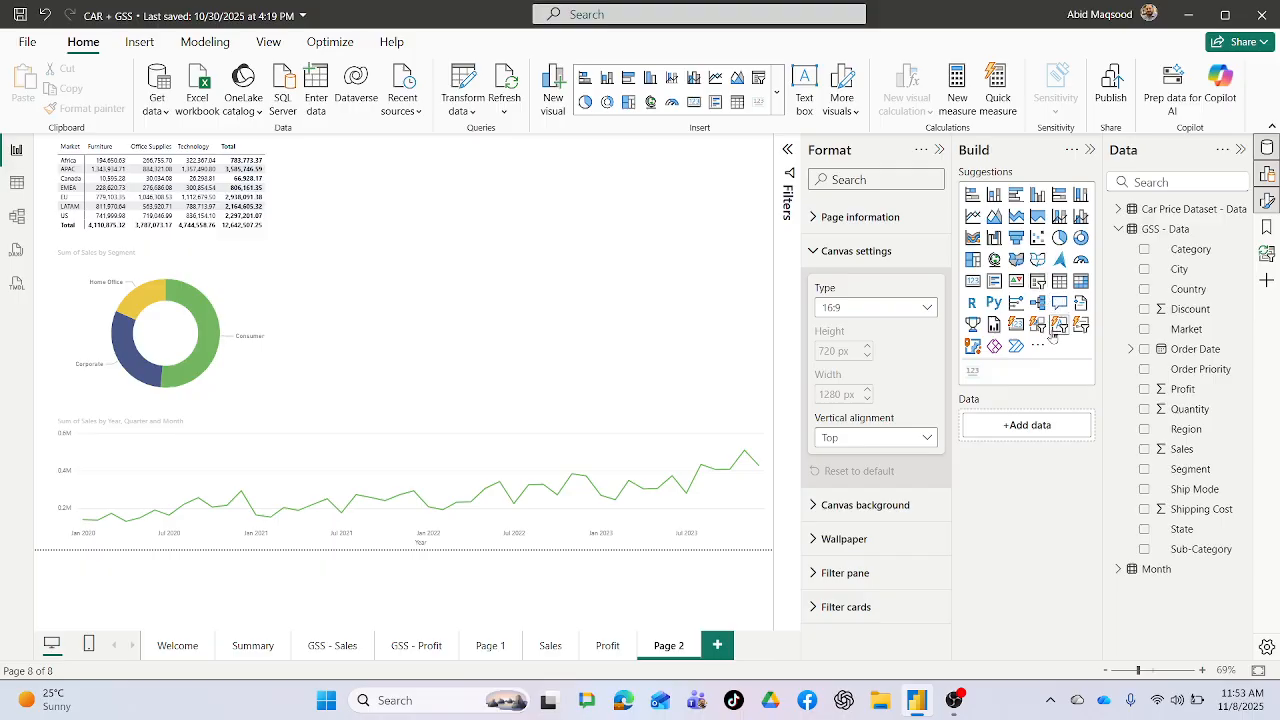
Add a key influencers visual filling the space above the line chart, analyzing Sales explained by Market, Region, Country and Category
left_click(1016, 325)
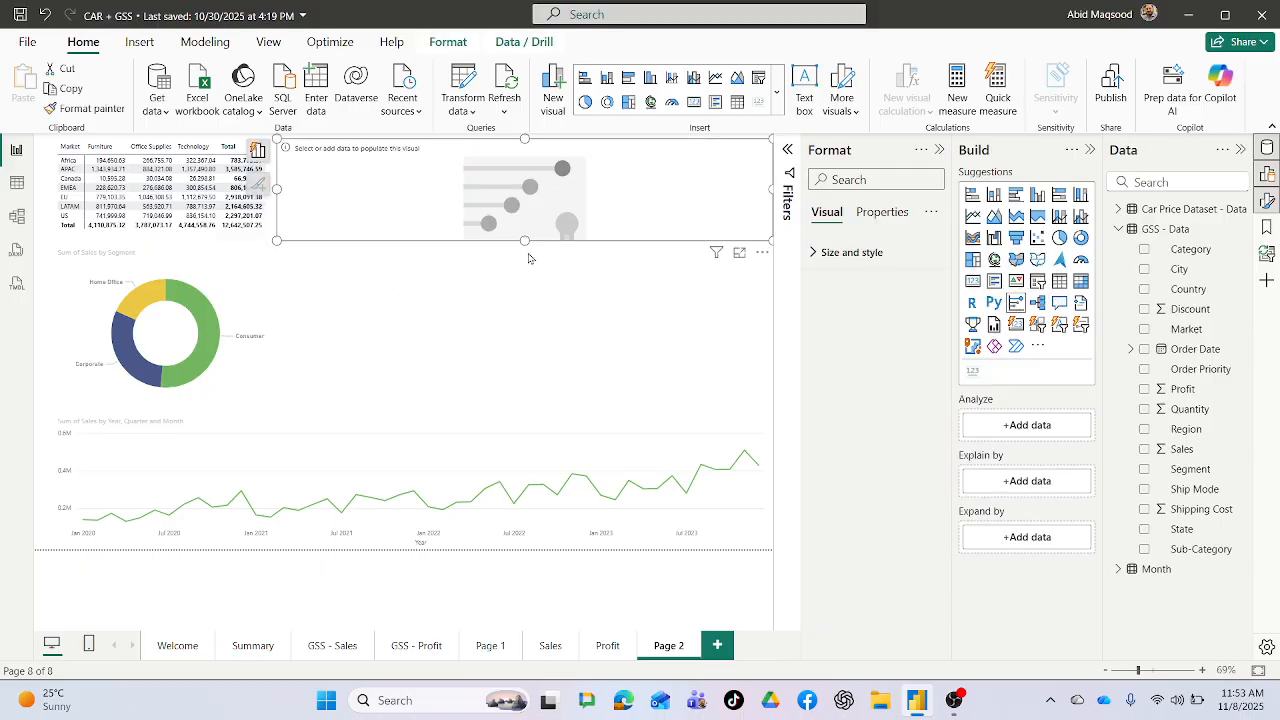
left_click_drag(524, 240, 524, 416)
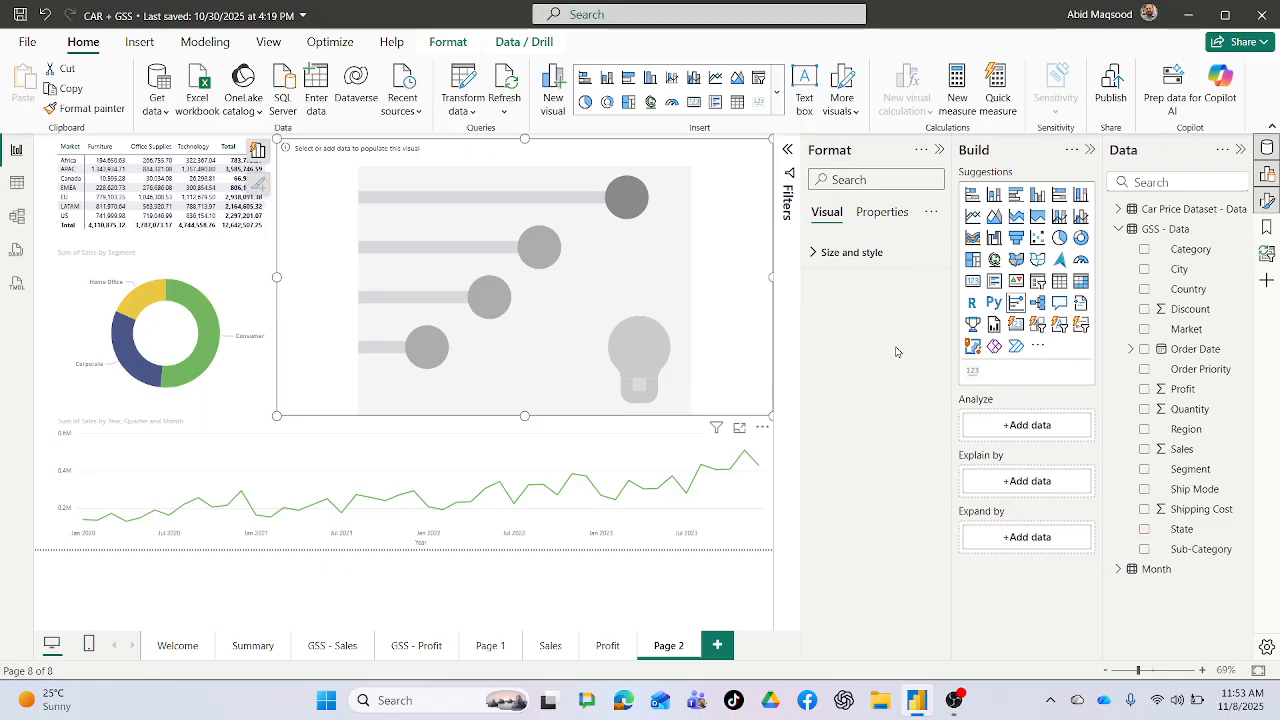
left_click_drag(1188, 452, 1048, 432)
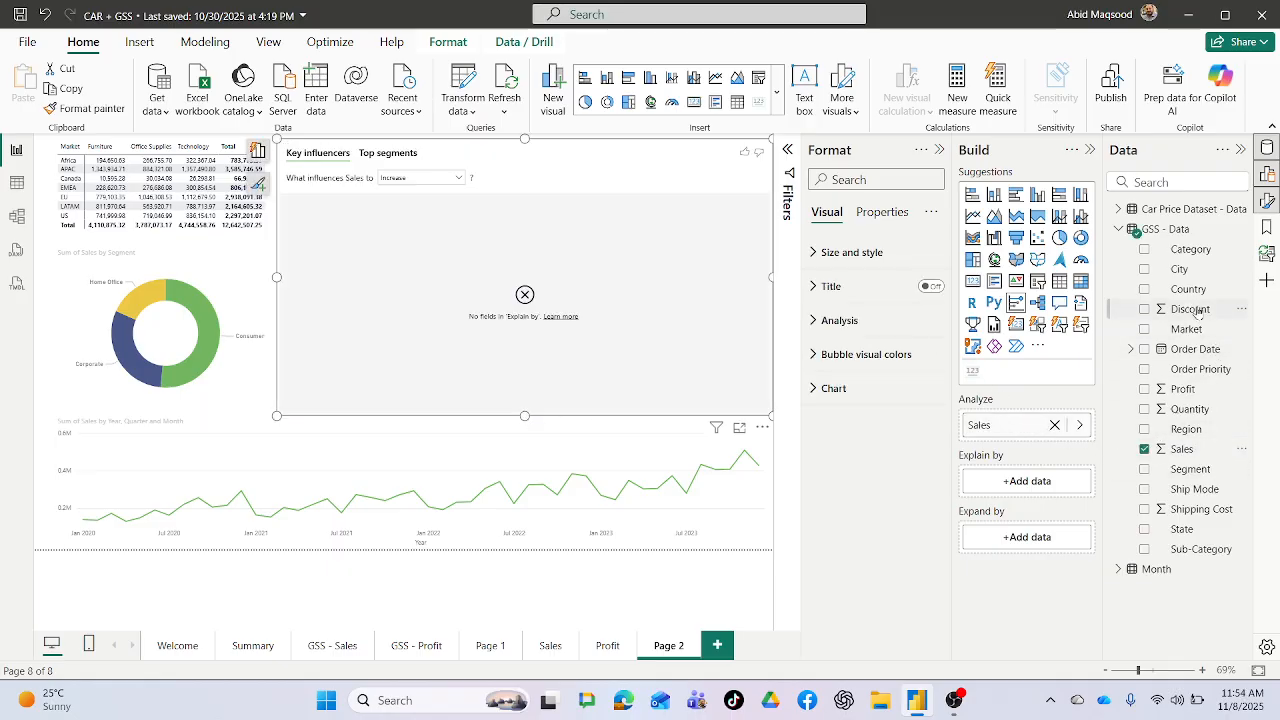
left_click_drag(1187, 329, 1050, 481)
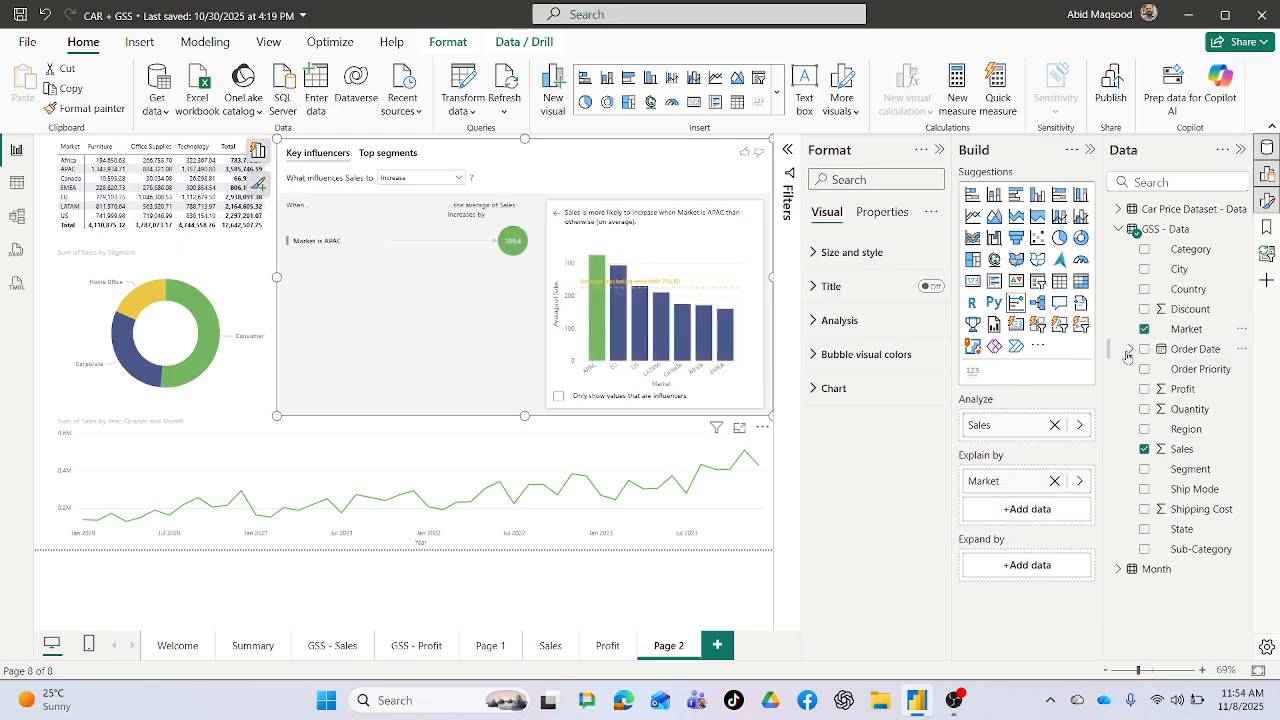
left_click_drag(1190, 432, 1040, 510)
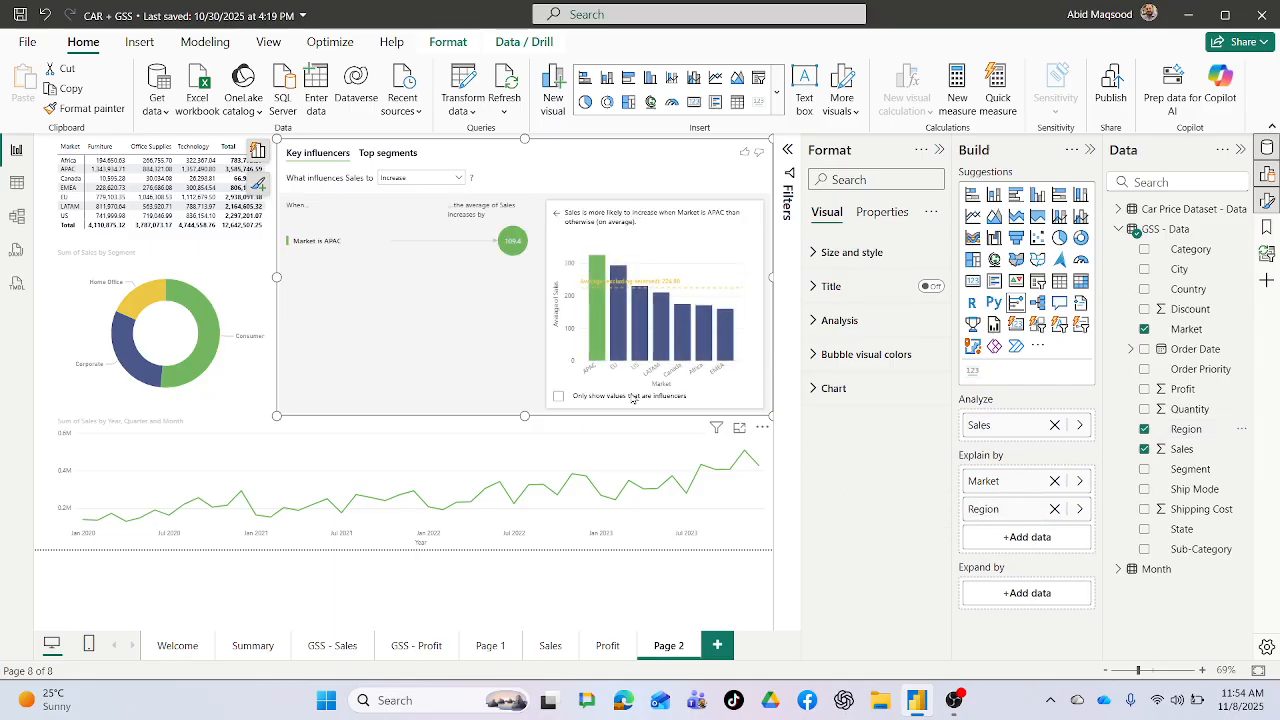
left_click_drag(1190, 290, 1072, 537)
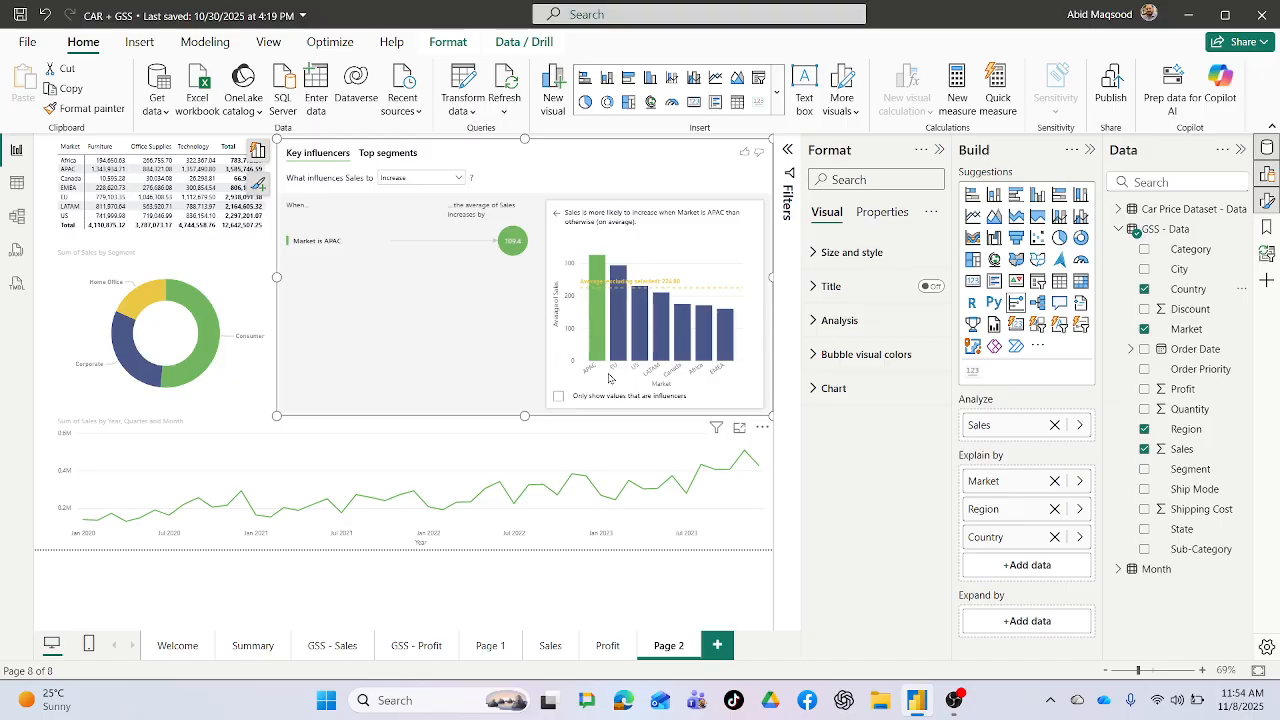
left_click_drag(1196, 258, 1040, 556)
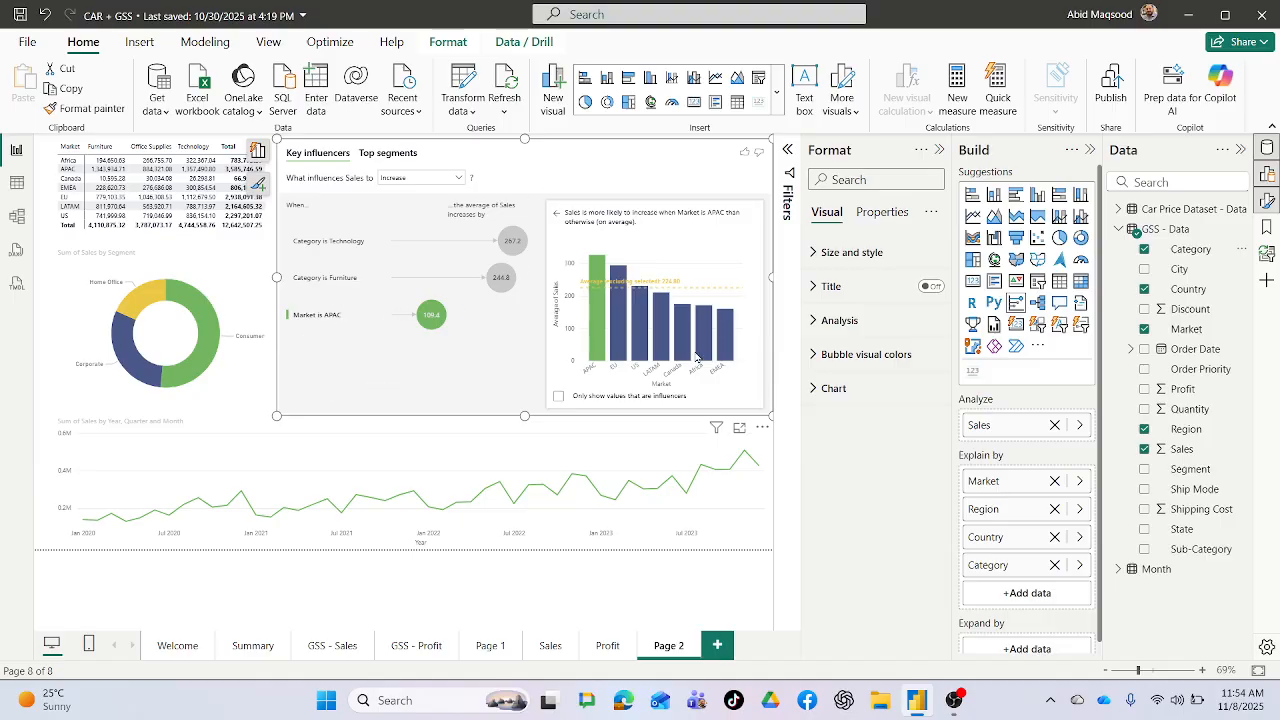
Rename the report page Page 2 as DrillThrough
left_click(453, 576)
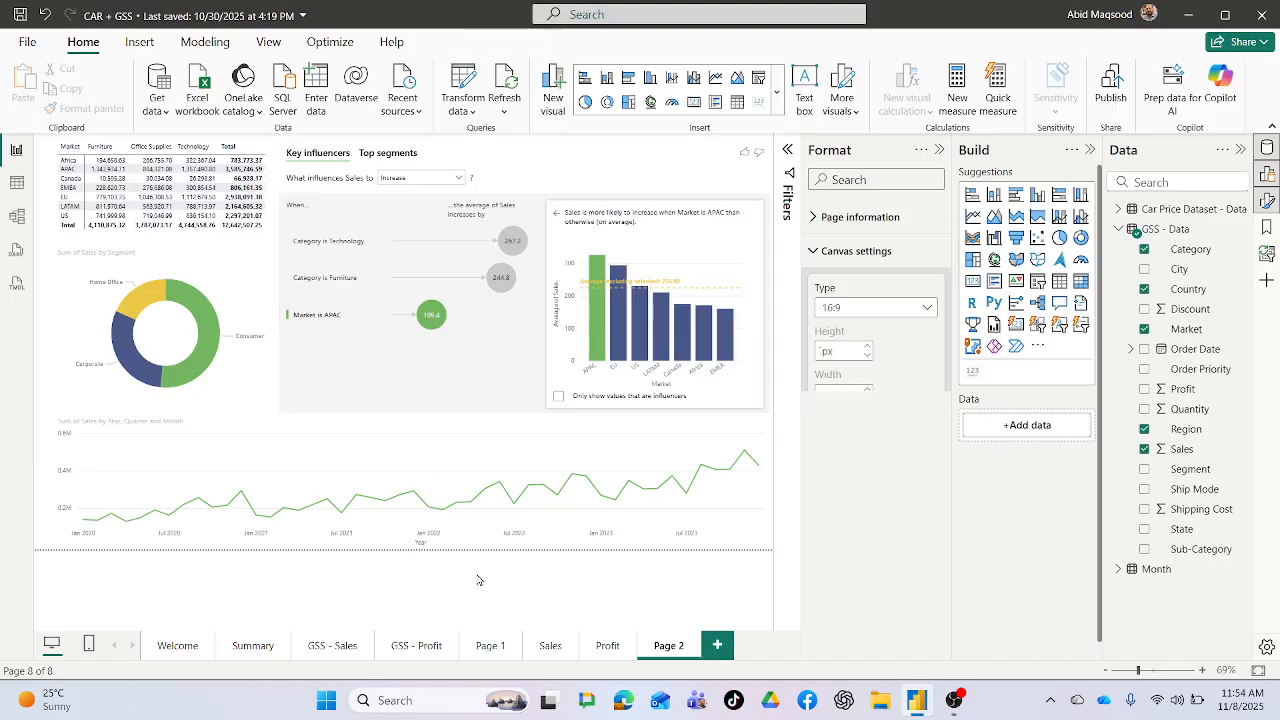
double_click(667, 649)
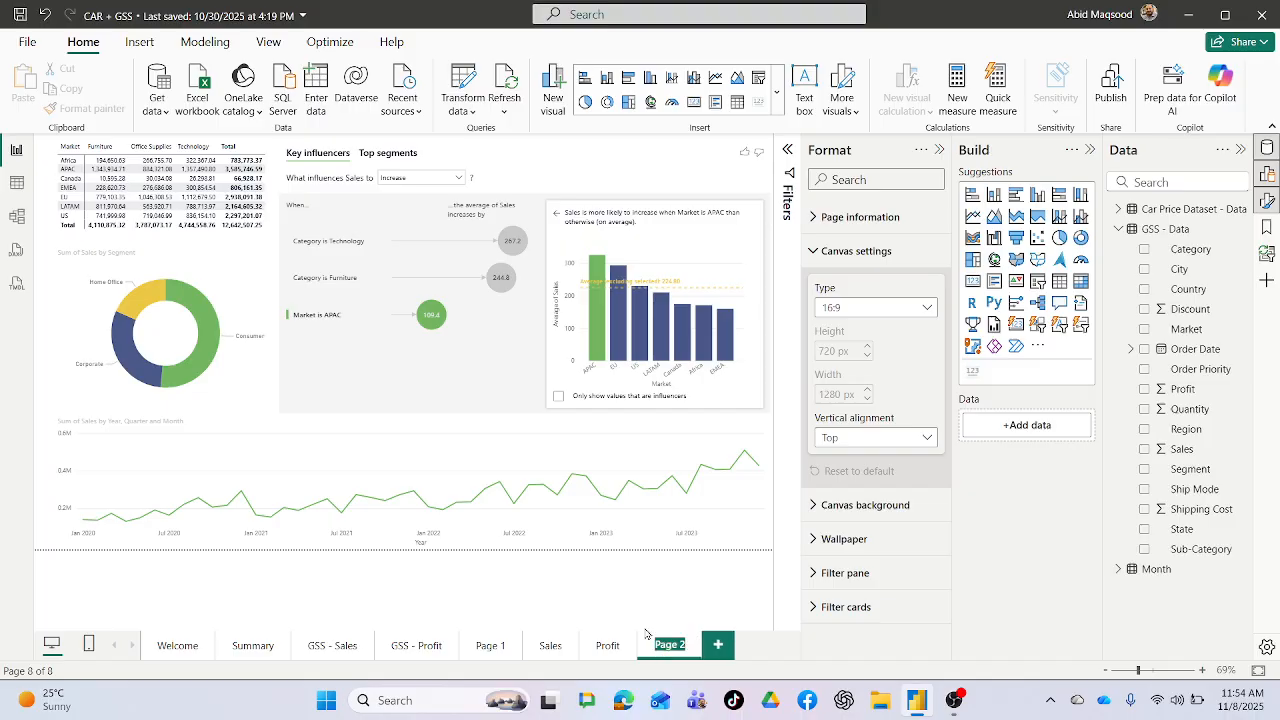
type("DrillThro")
key("Return")
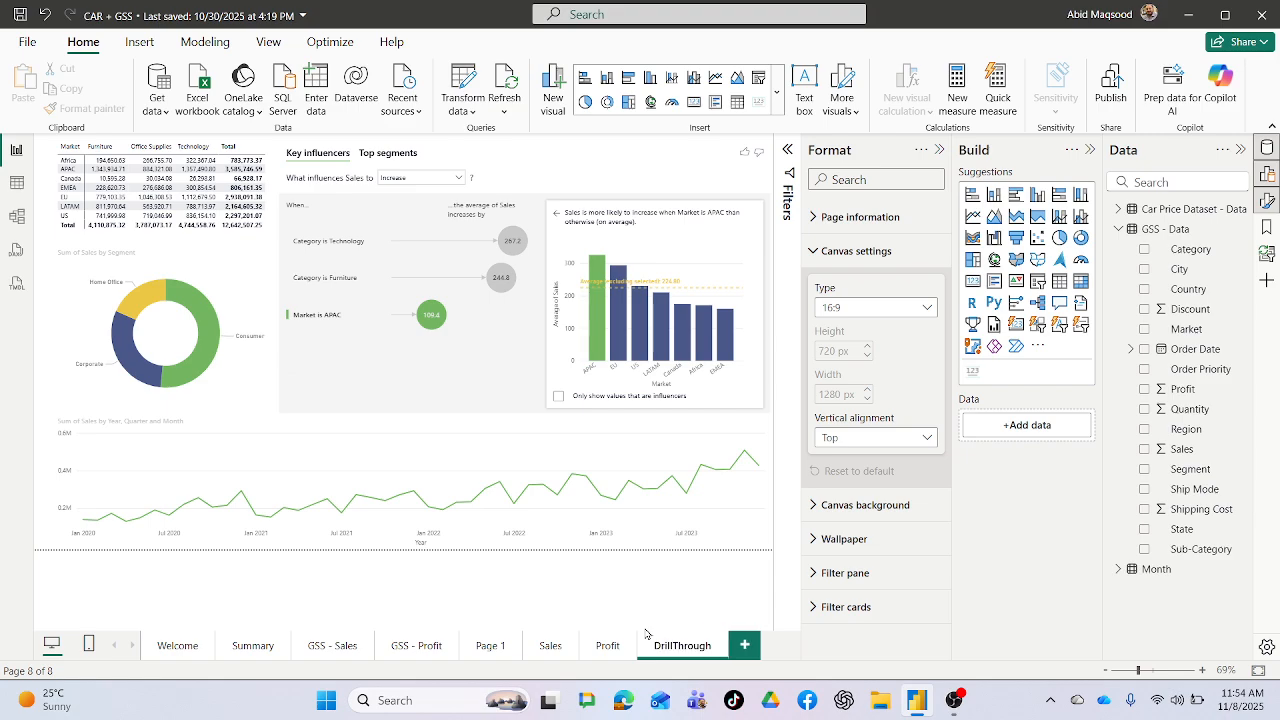
Inspect the fields of the Sales by Sub Category chart on the GSS - Sales page, and return to the DrillThrough page
left_click(333, 646)
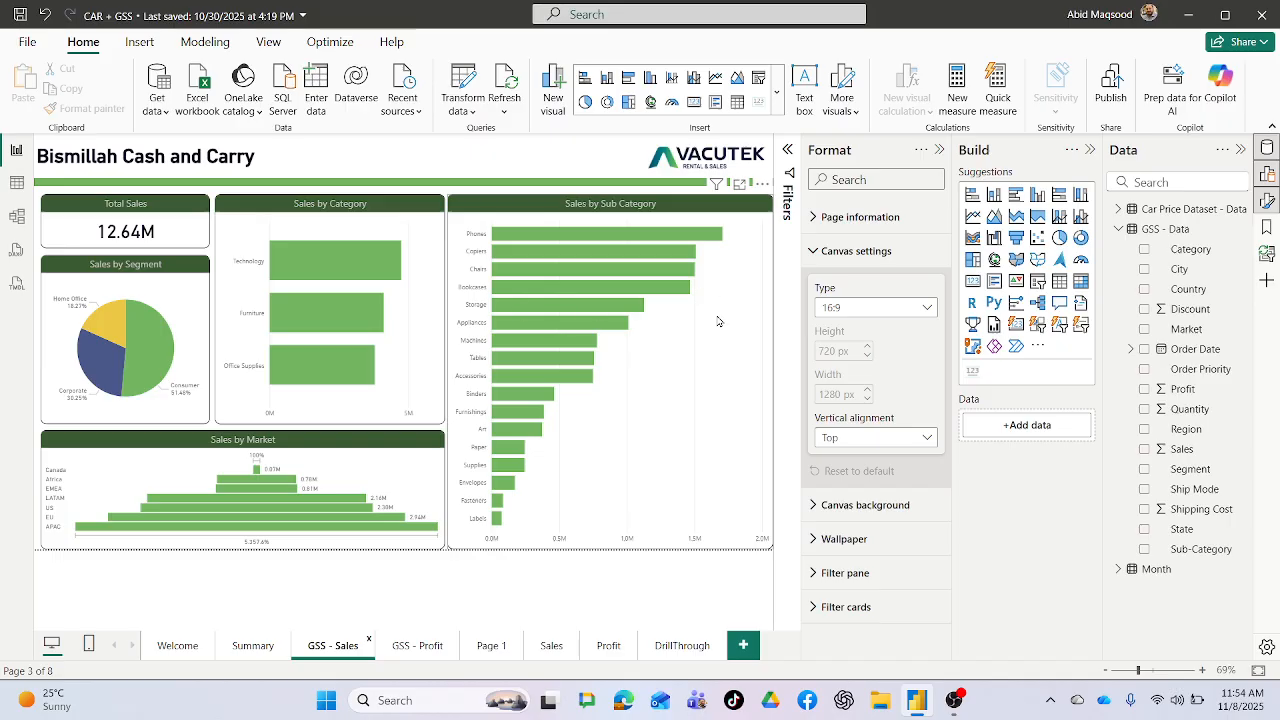
left_click(502, 328)
mouse_move(538, 288)
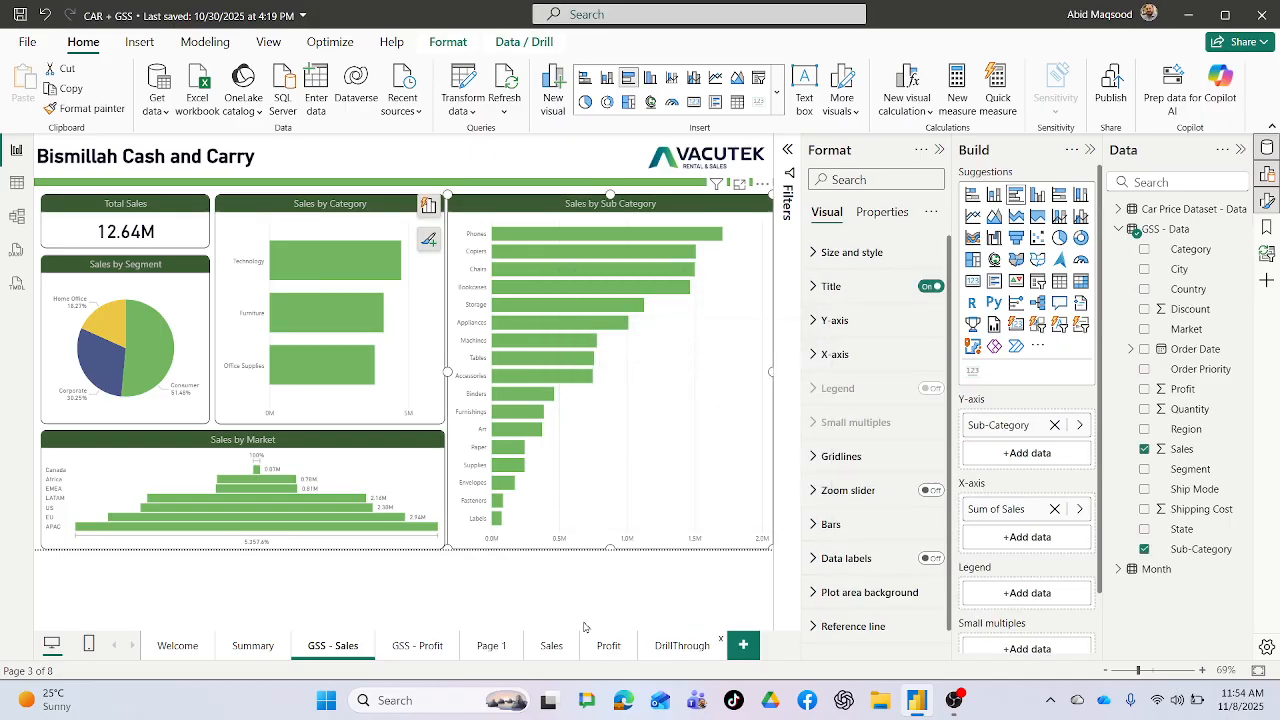
left_click(682, 645)
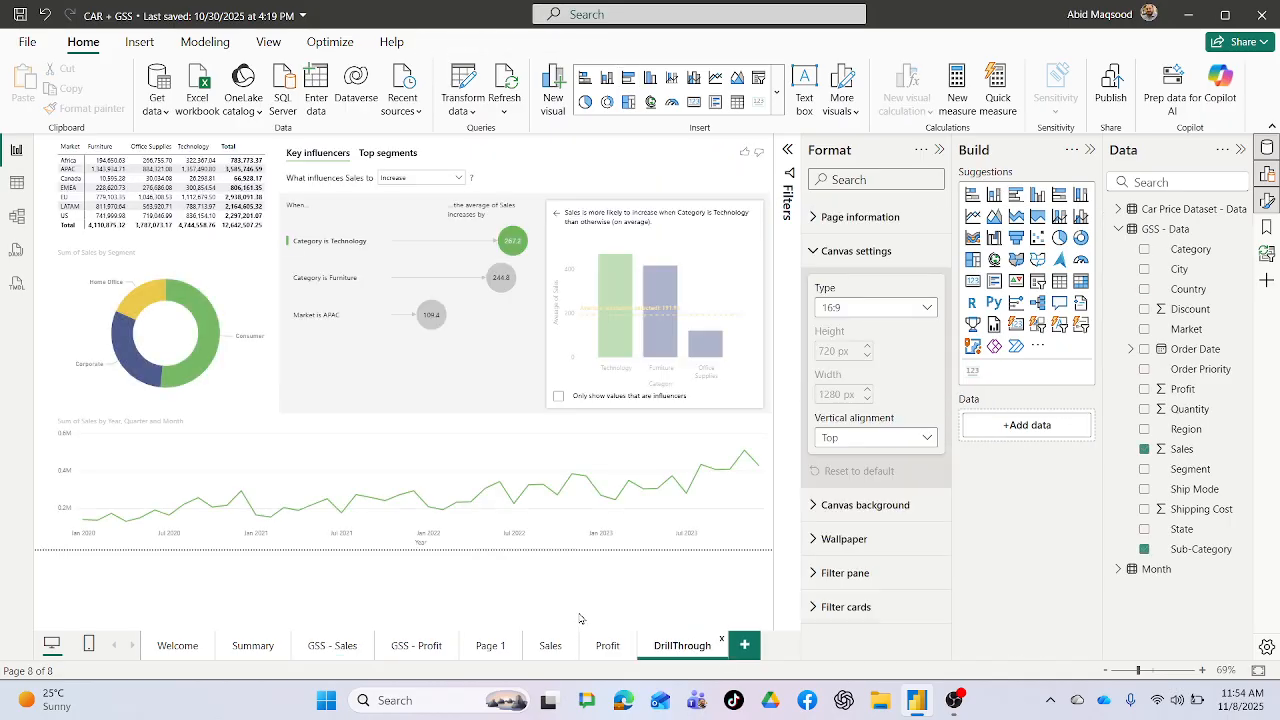
left_click(858, 440)
left_click(875, 313)
left_click(875, 313)
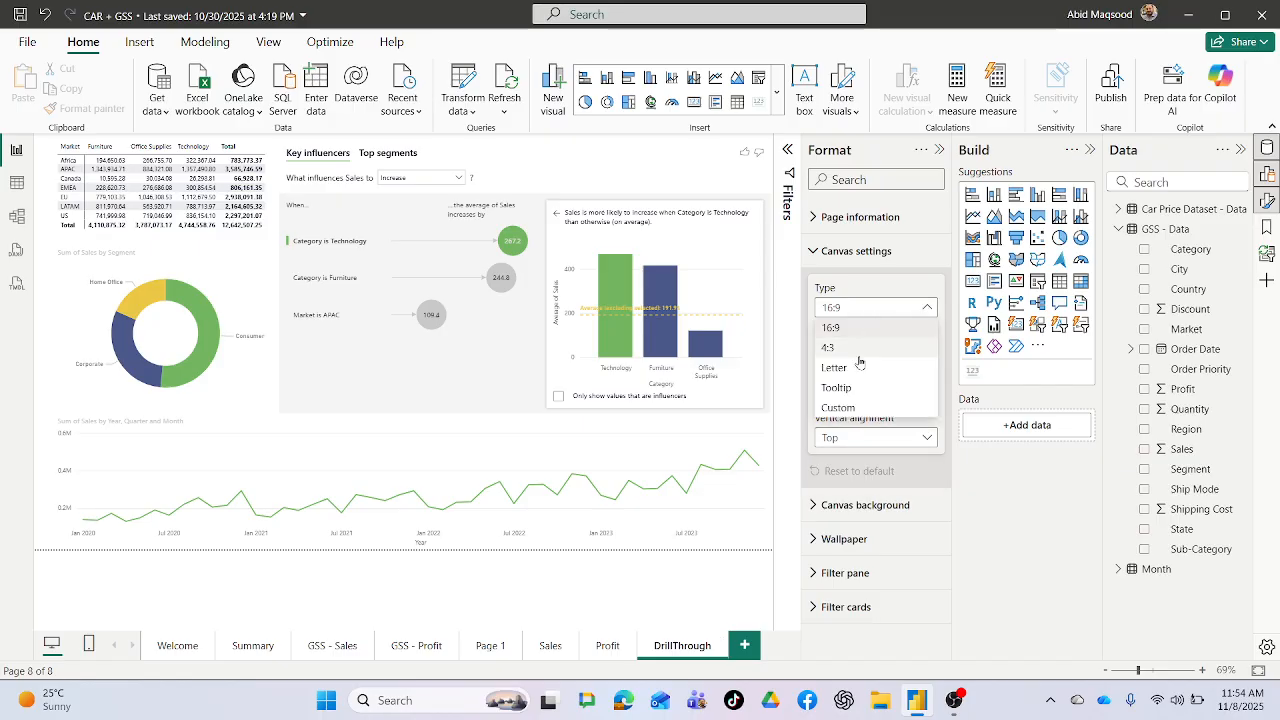
left_click(857, 409)
left_click(855, 309)
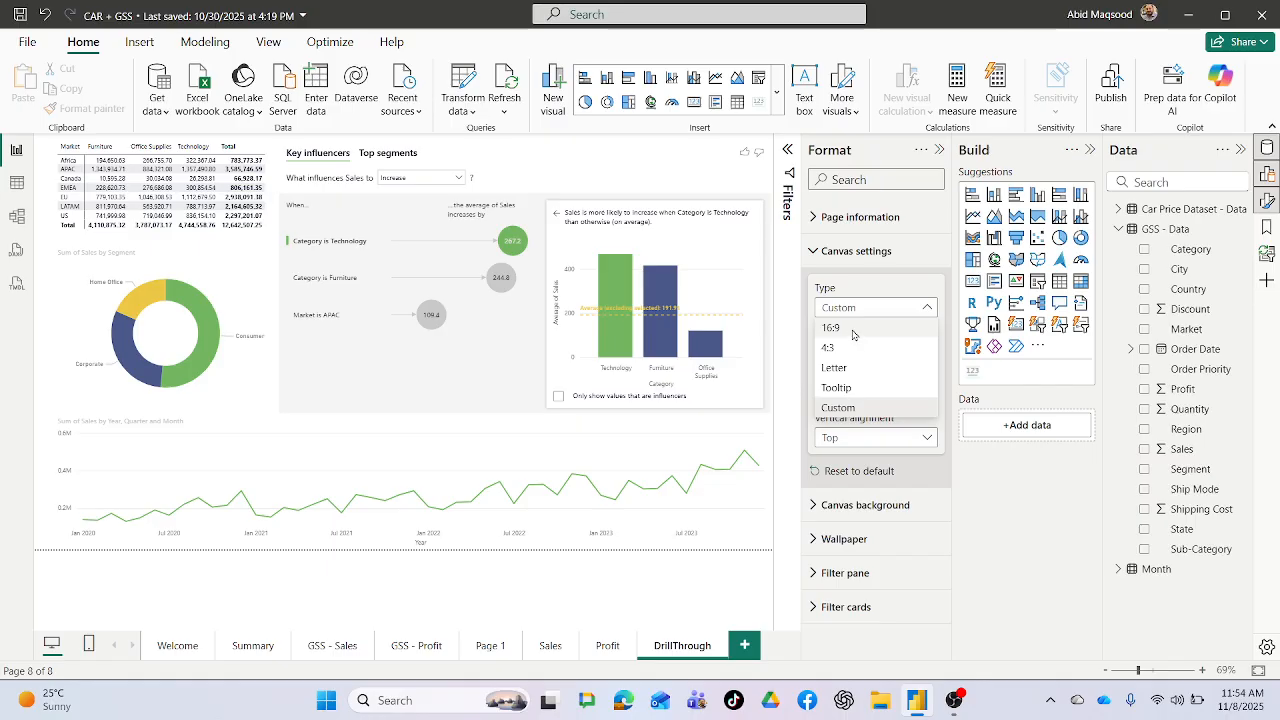
left_click(853, 330)
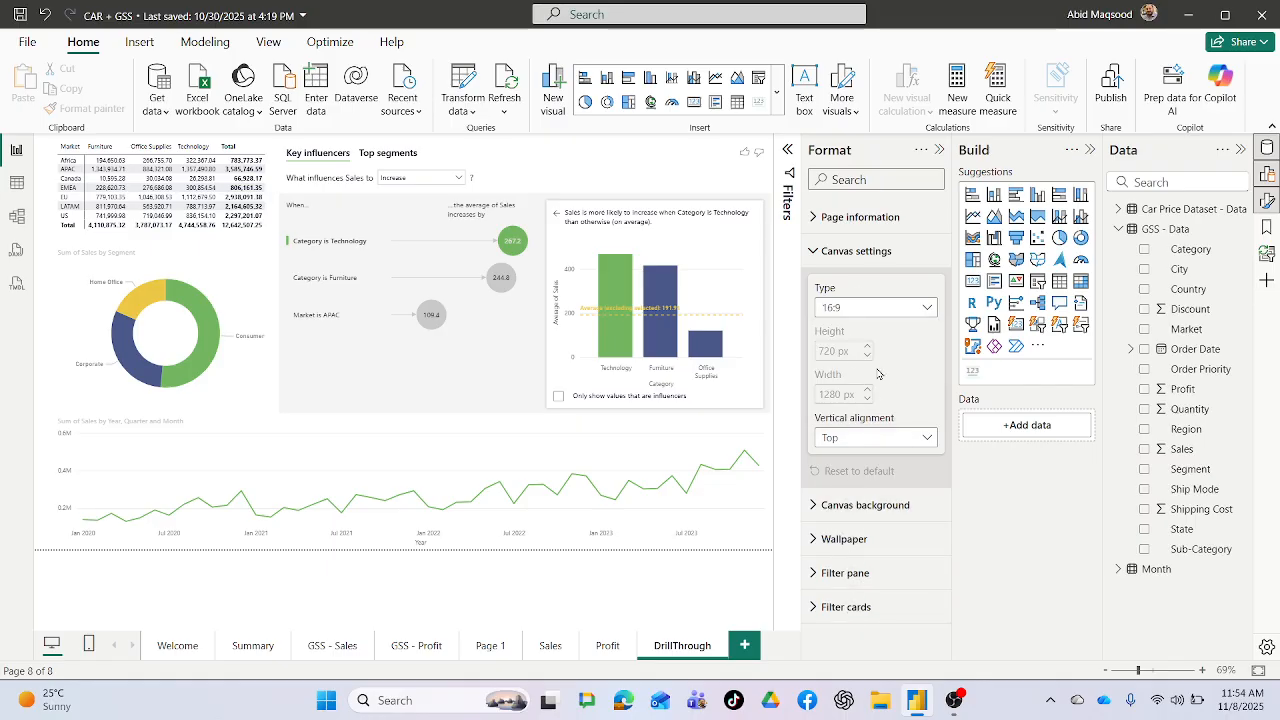
left_click(828, 251)
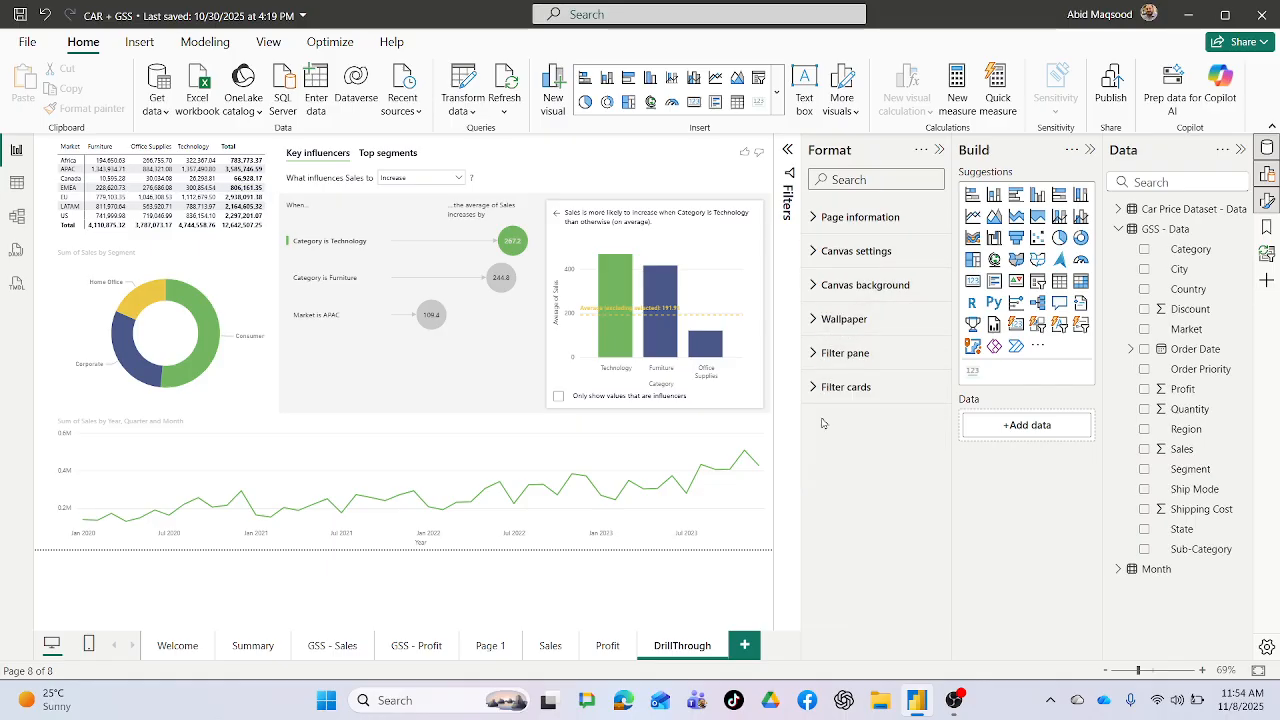
Set the page type of the DrillThrough page to Drillthrough in its page information
left_click(838, 218)
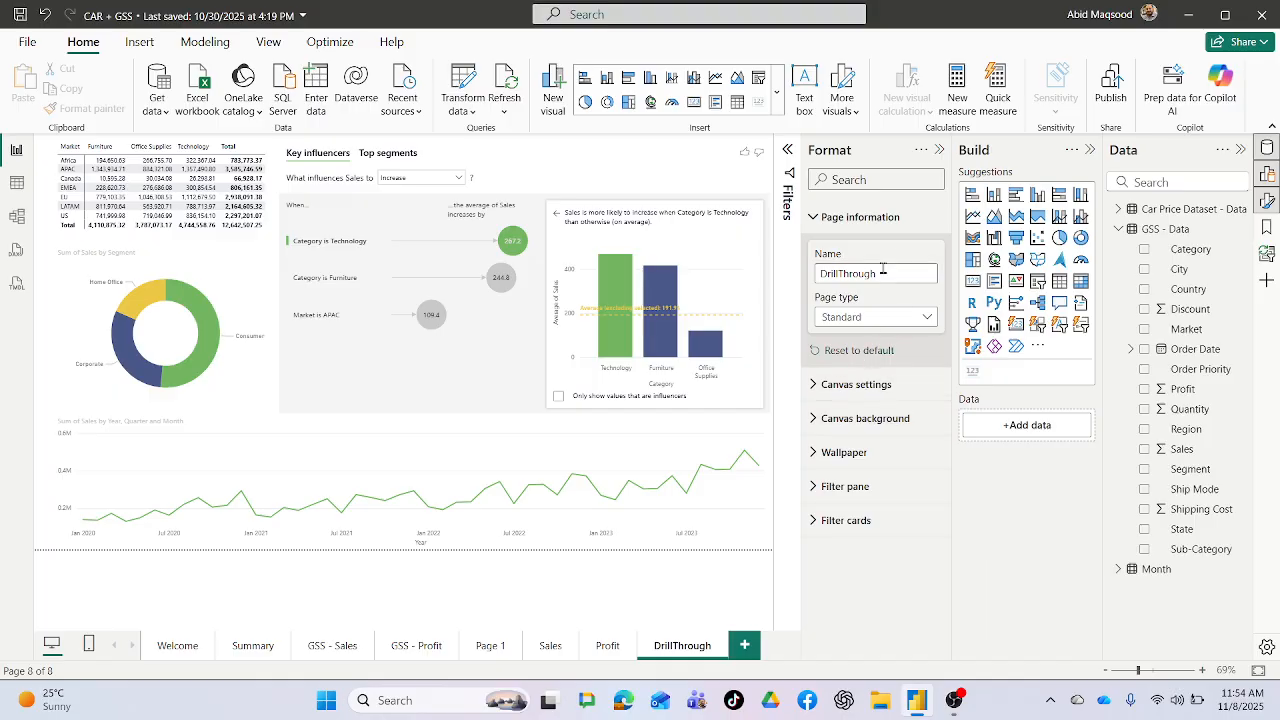
left_click(863, 317)
left_click(856, 376)
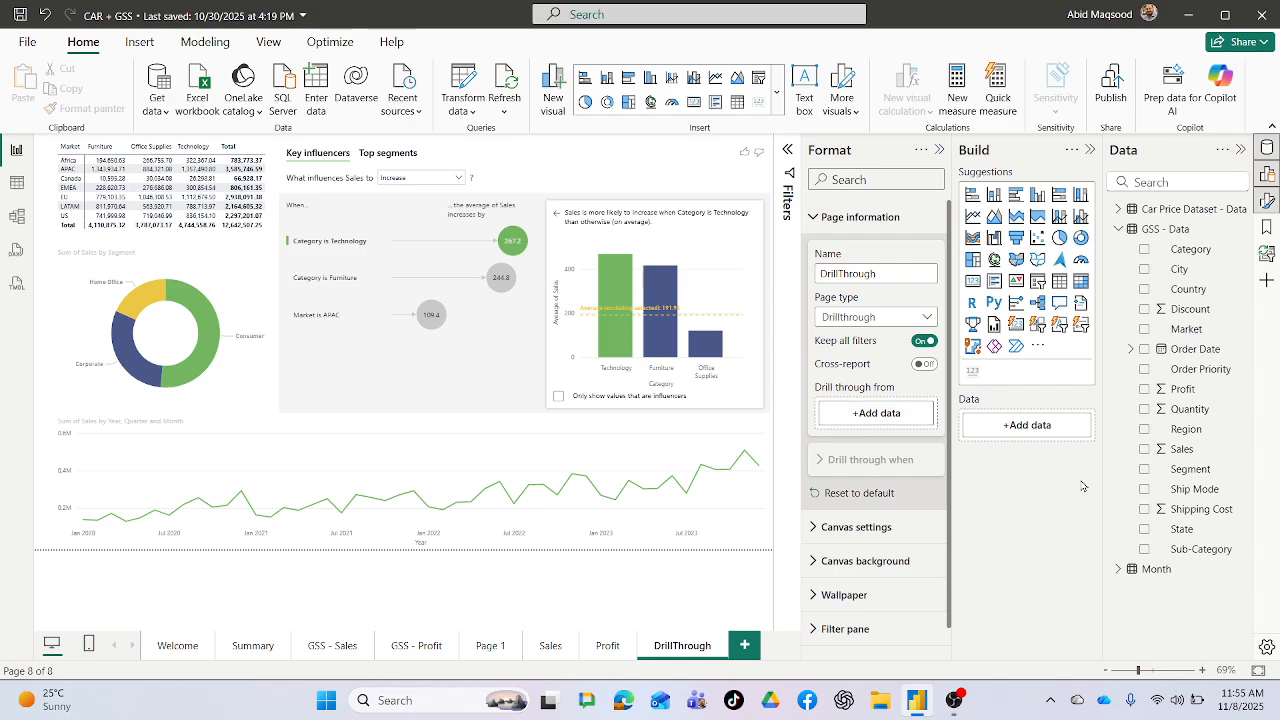
left_click_drag(1220, 545, 1032, 426)
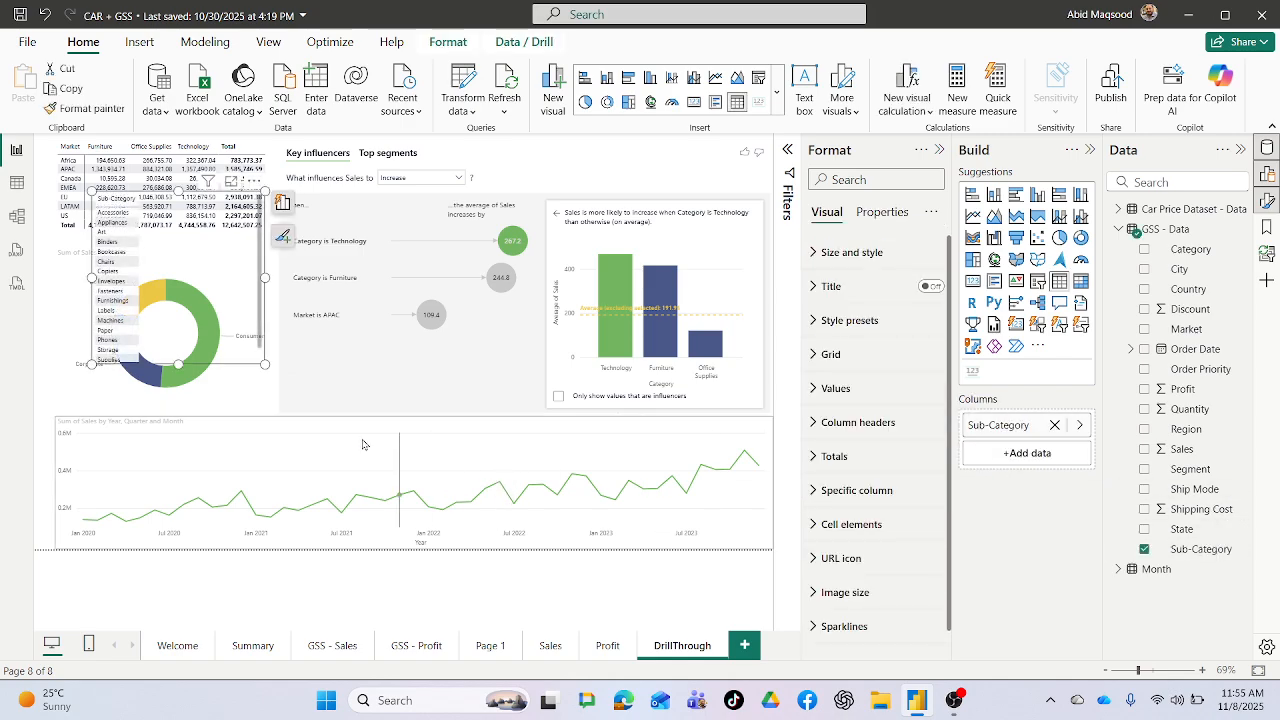
left_click(70, 320)
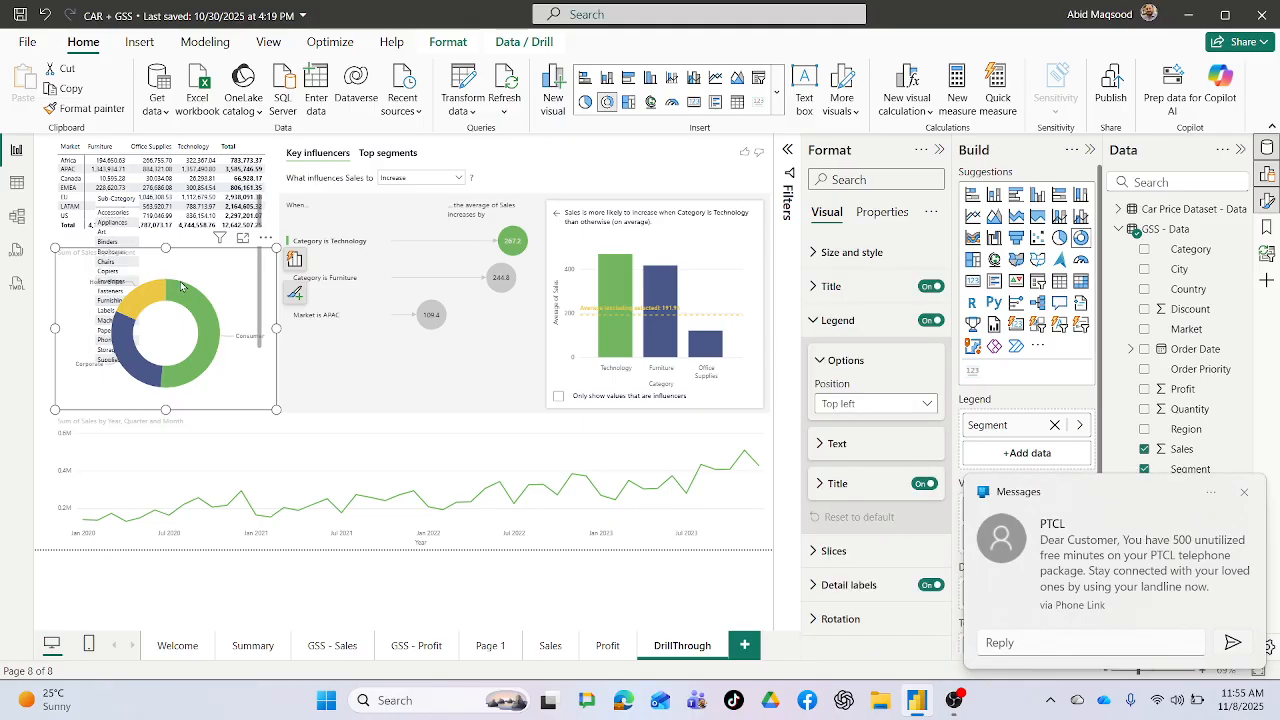
left_click(154, 261)
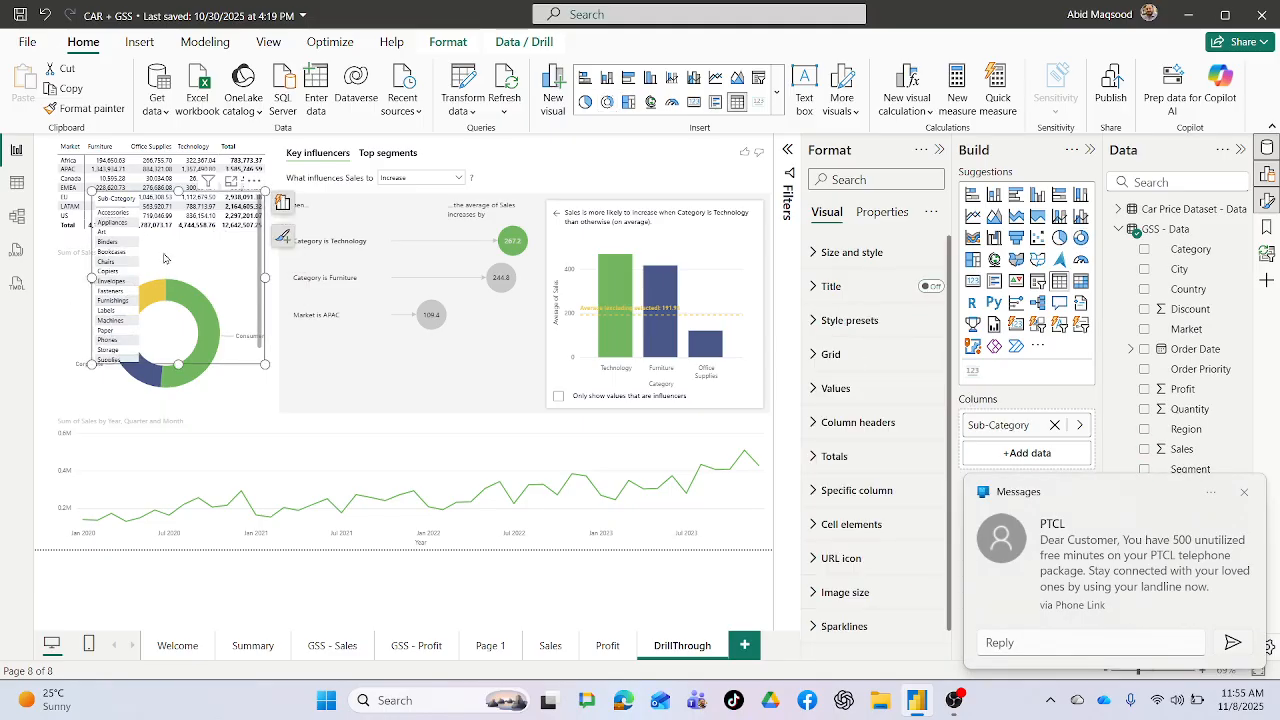
key("Delete")
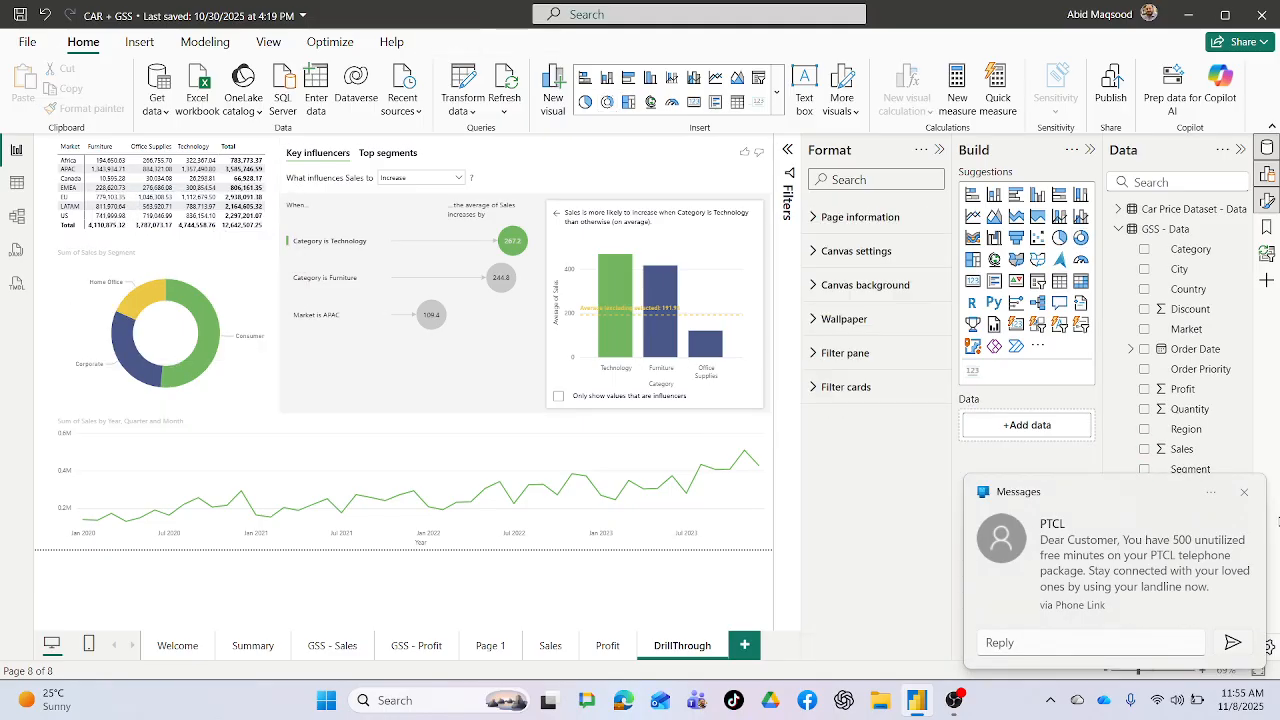
left_click(1244, 497)
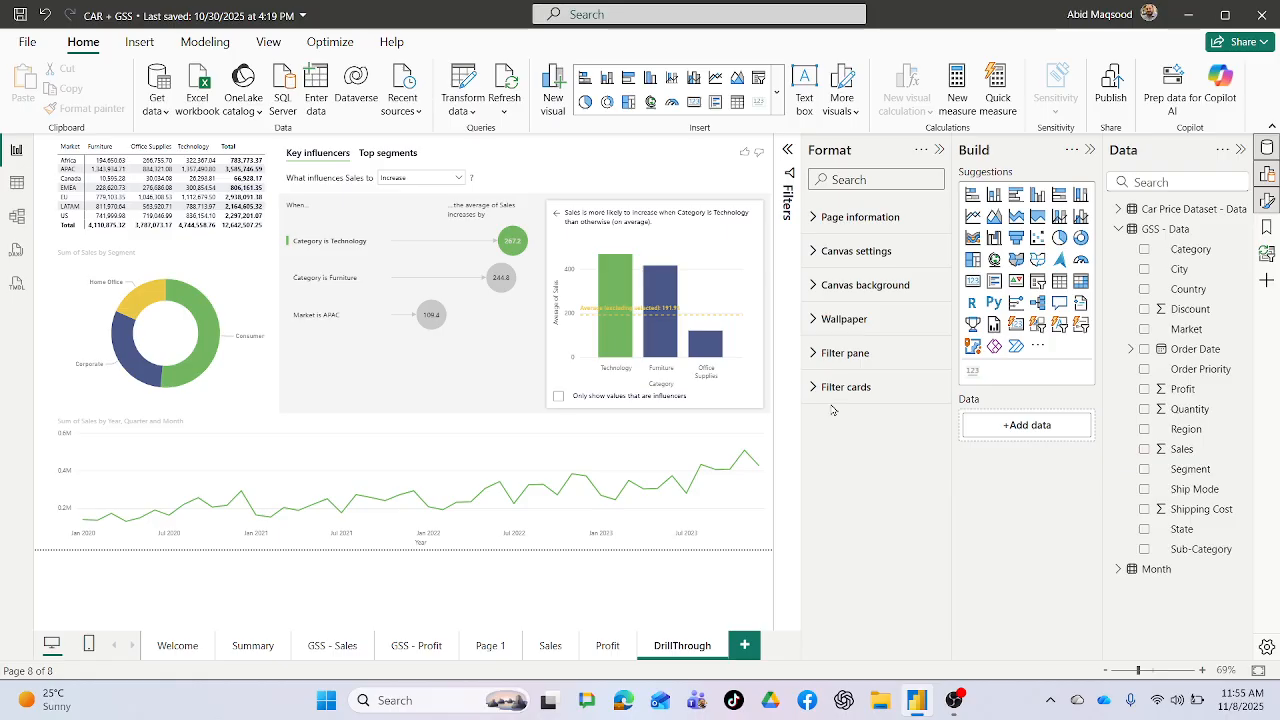
Add Sub-Category from the GSS - Data table as the DrillThrough page's drill-through field
left_click(834, 218)
left_click(920, 413)
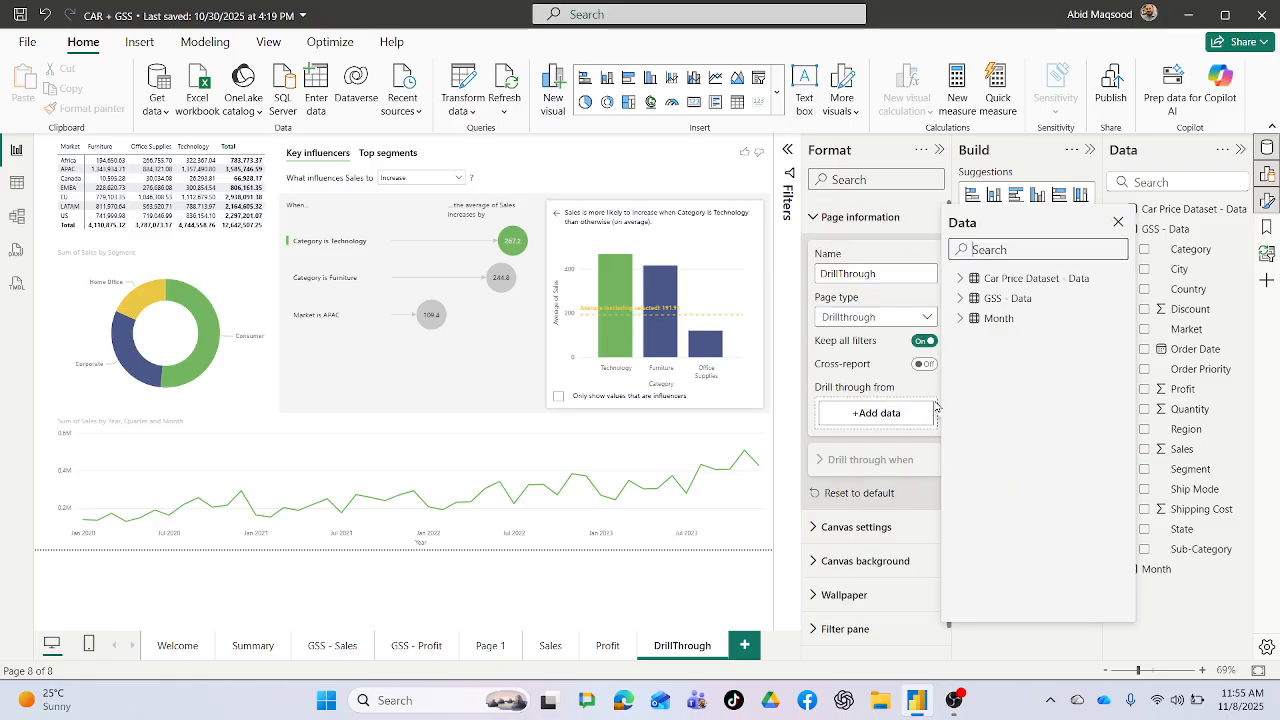
left_click(959, 298)
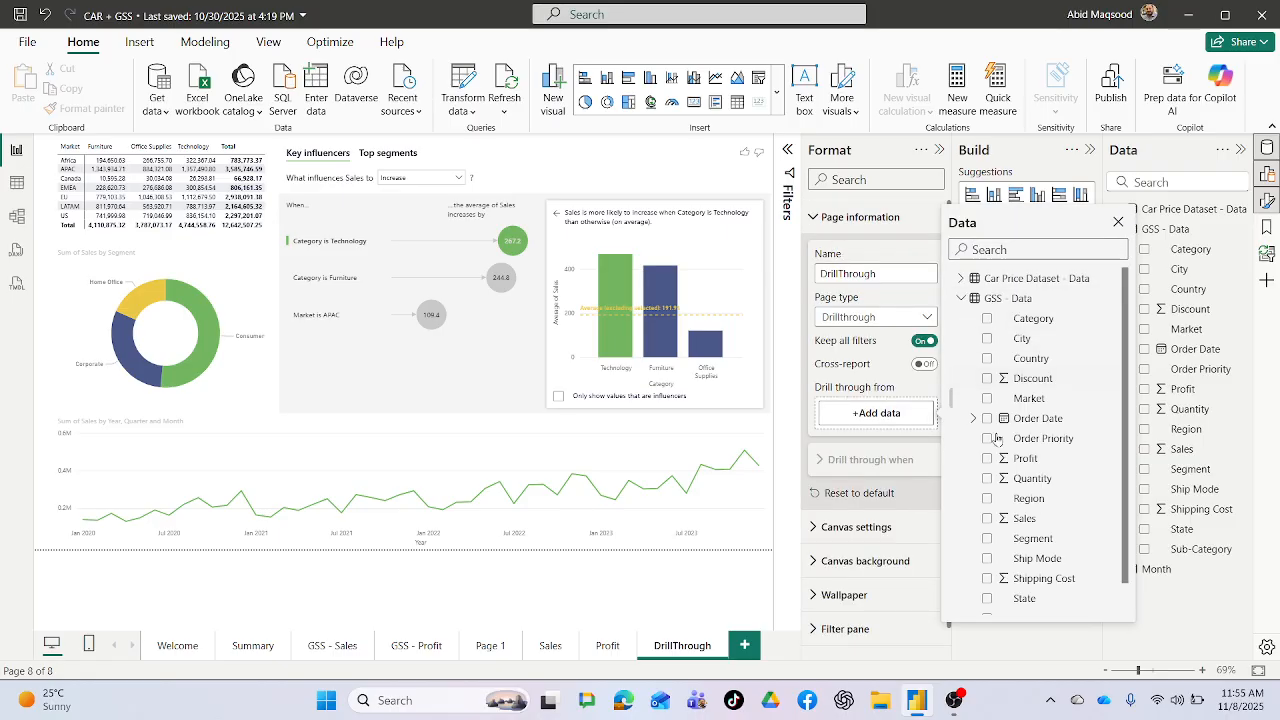
scroll(1010, 586, "down", 1)
left_click(987, 584)
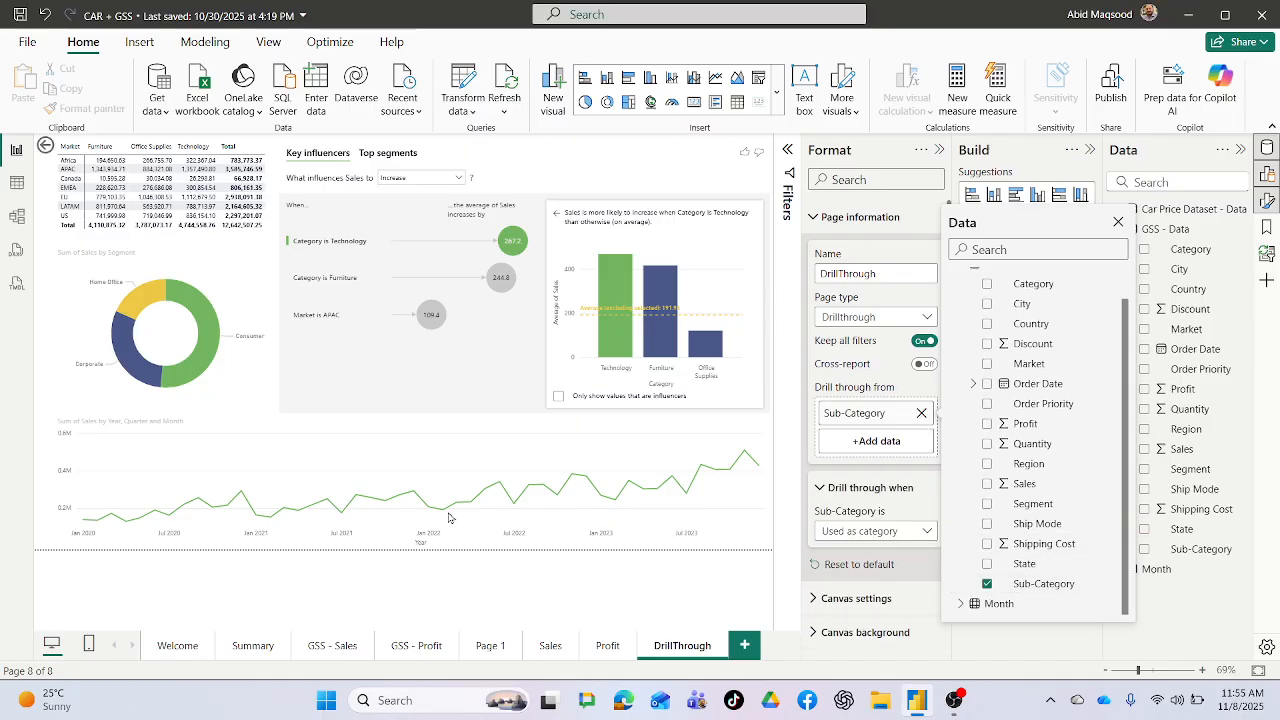
left_click(366, 576)
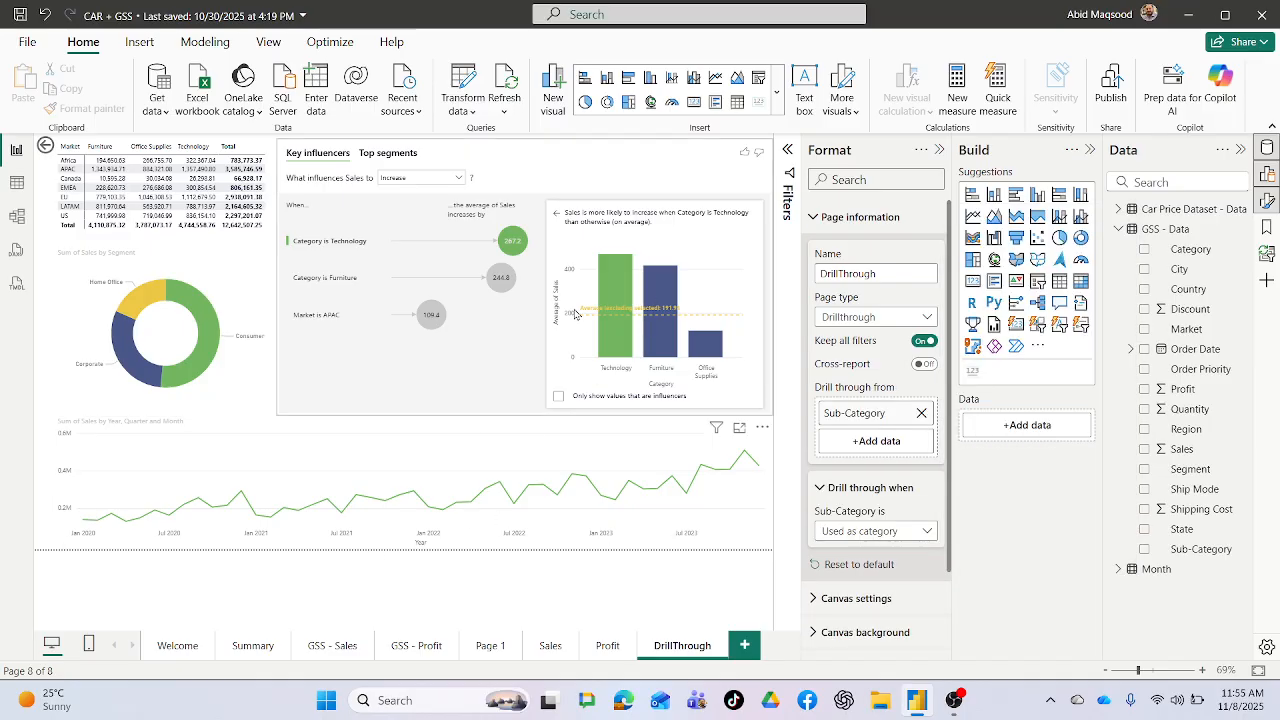
Test the drill-through from the Appliances bar of Sales by Sub Category on GSS - Sales to the DrillThrough page
left_click(335, 647)
right_click(580, 330)
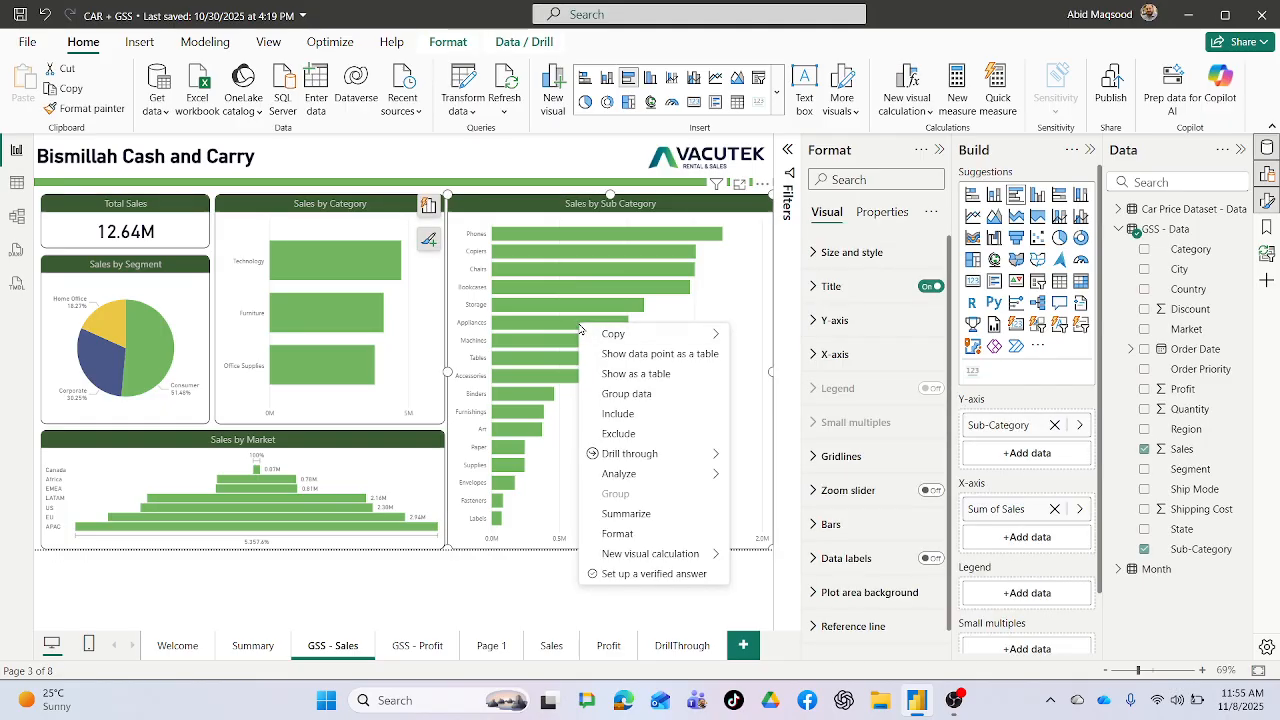
mouse_move(620, 455)
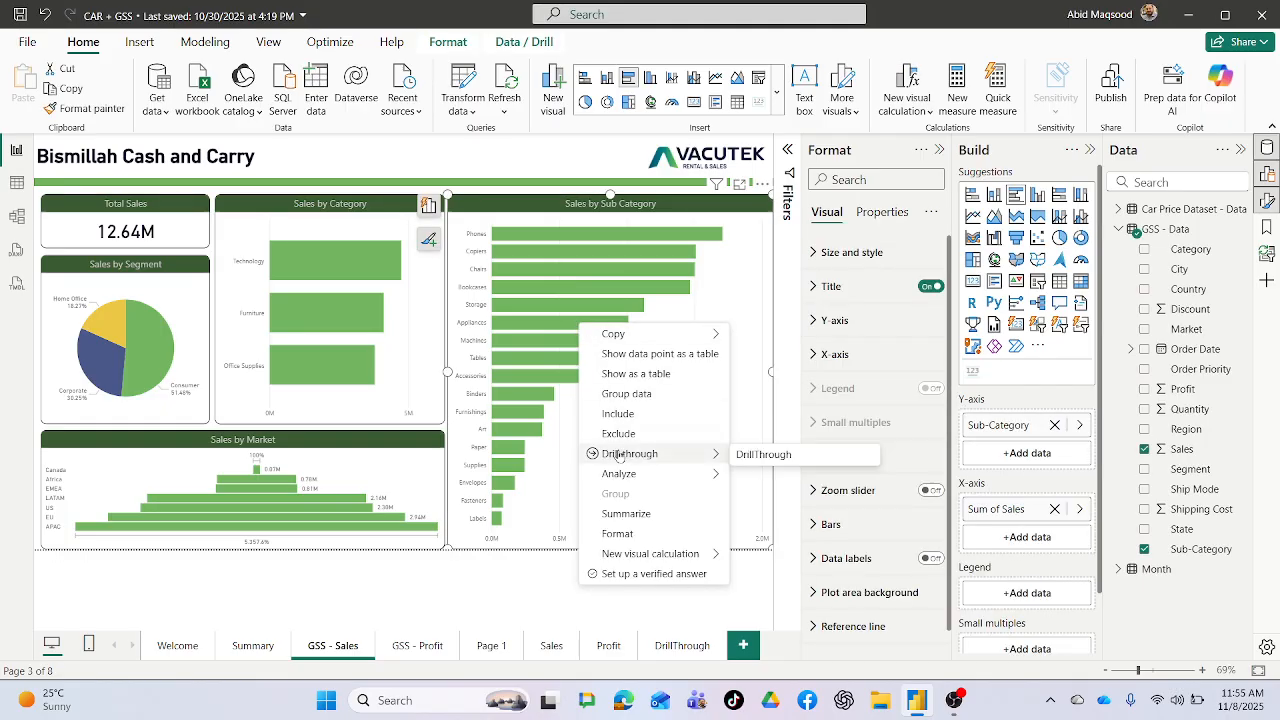
left_click(760, 455)
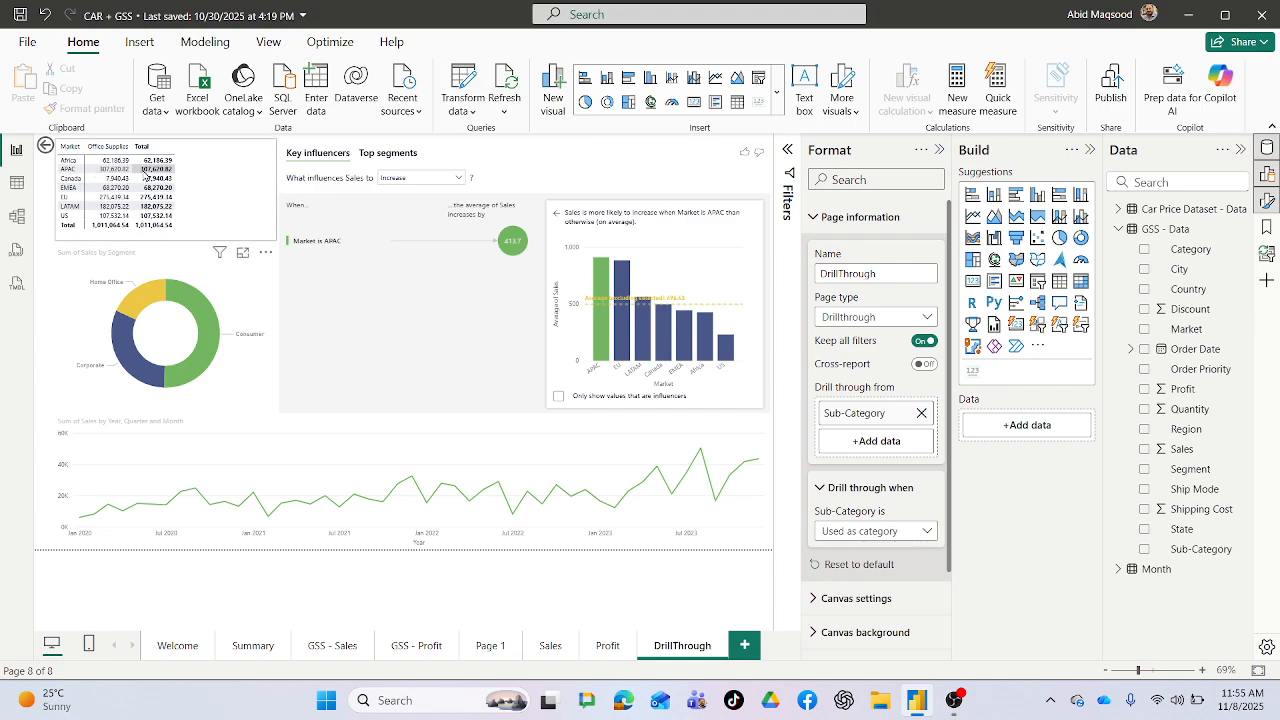
mouse_move(360, 530)
Turn on data labels for the Sales by Sub Category chart on the GSS - Sales page
left_click(324, 648)
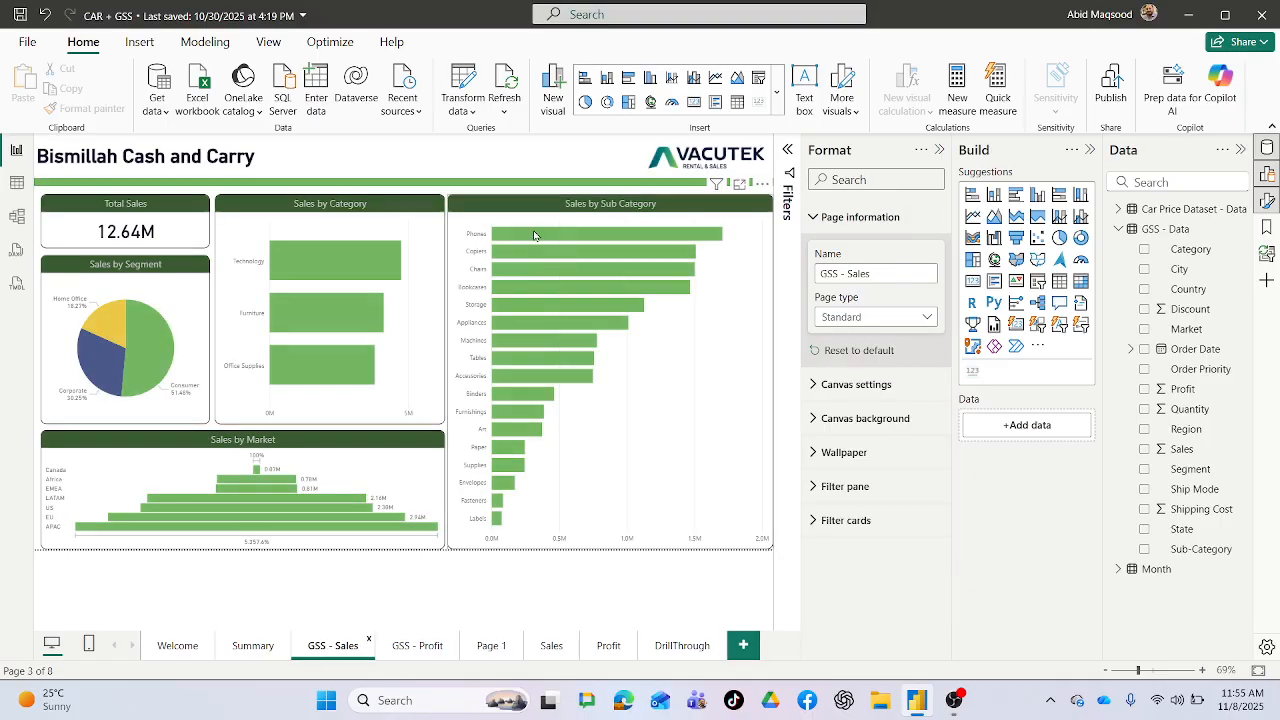
mouse_move(534, 236)
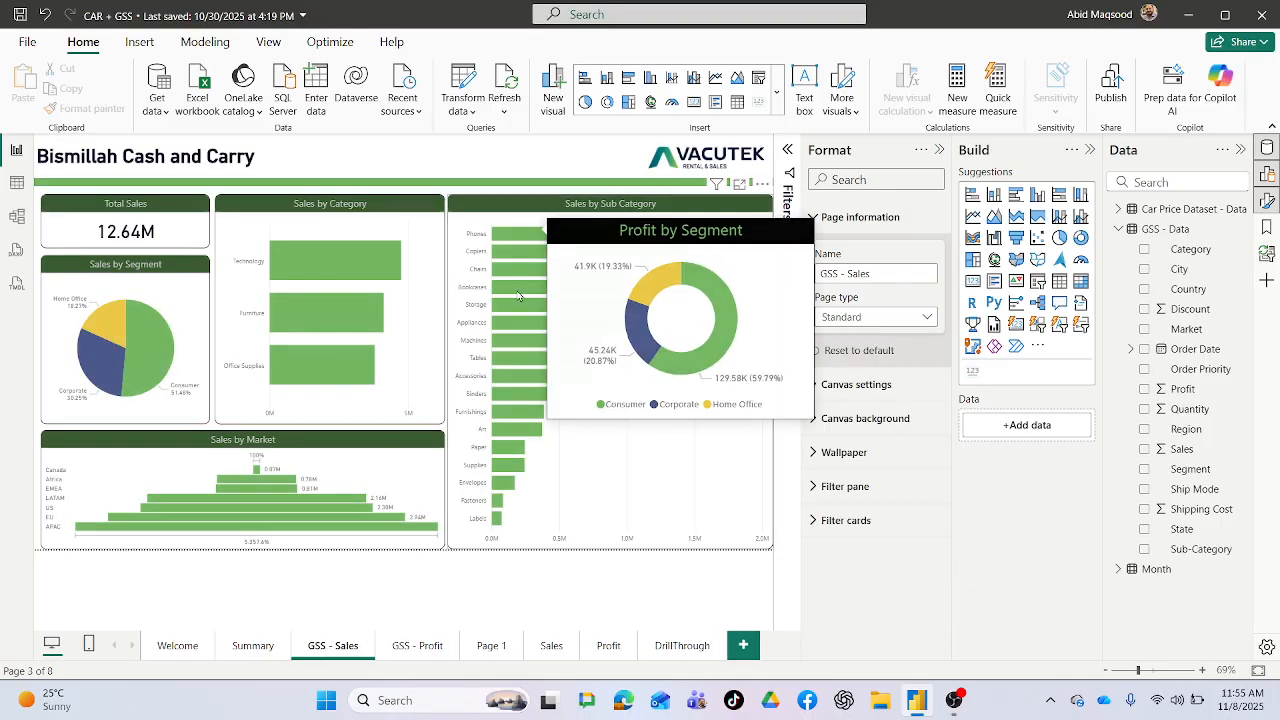
left_click(572, 353)
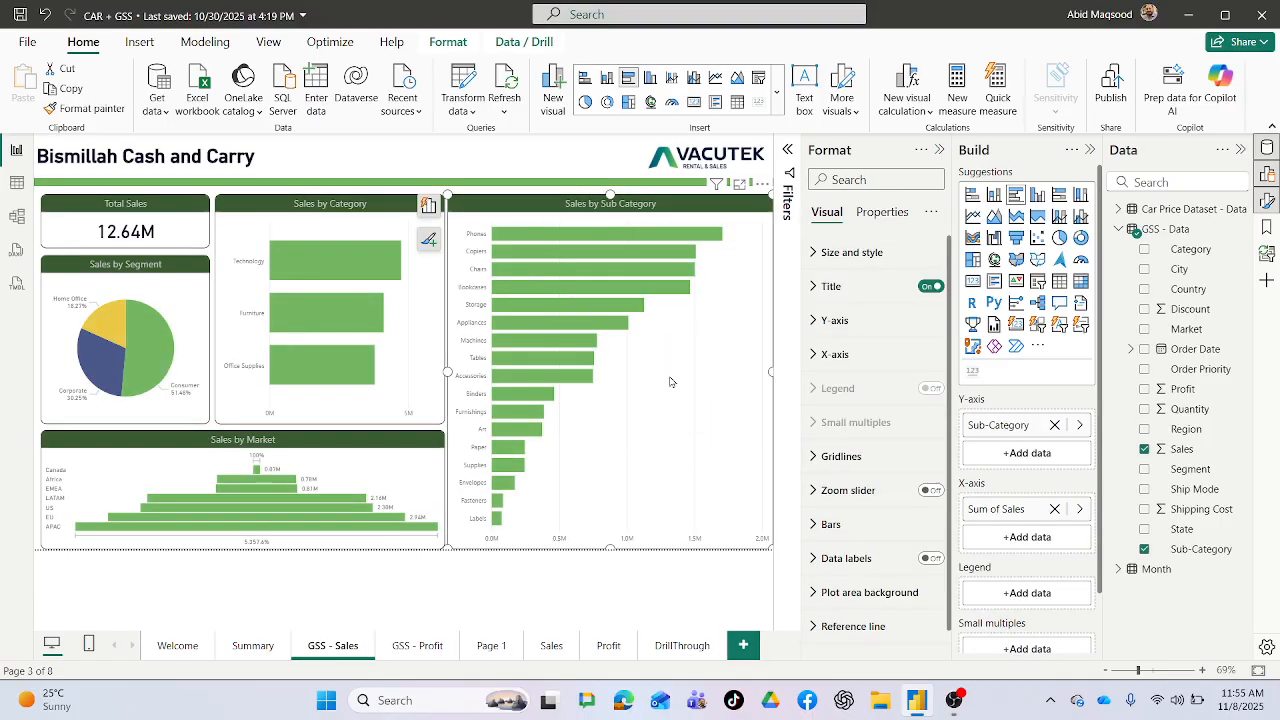
left_click(931, 558)
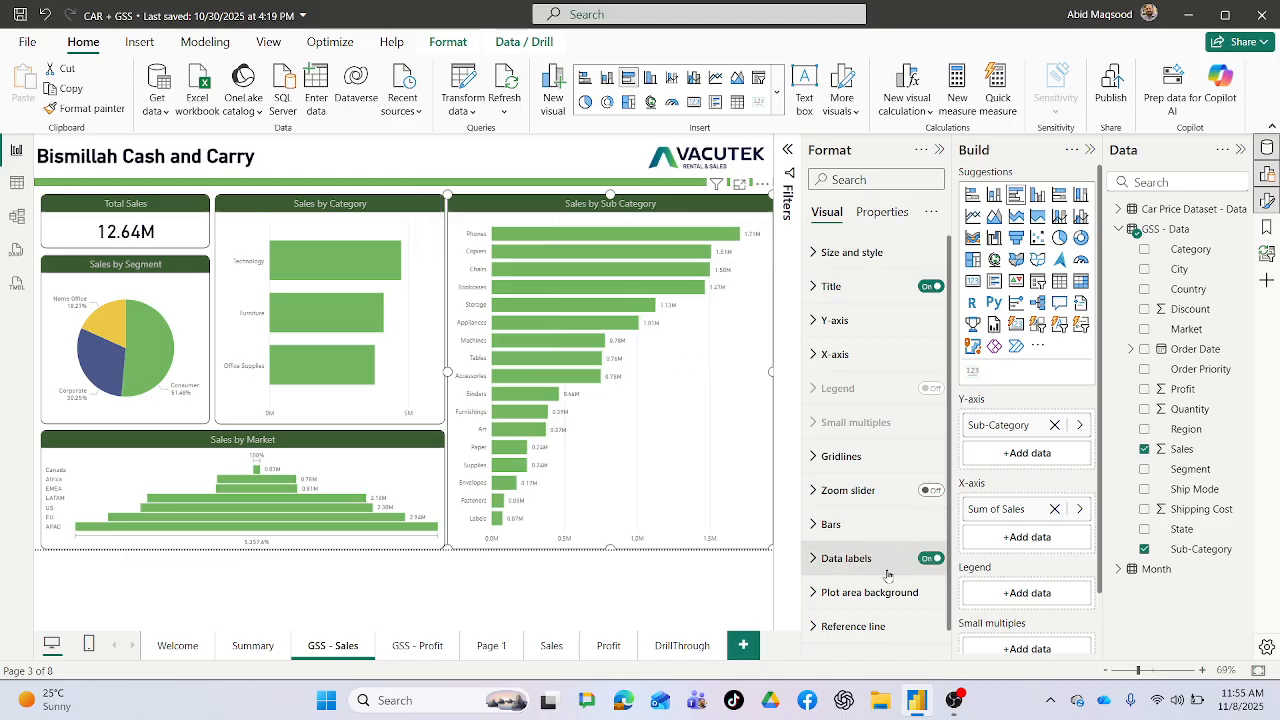
Drill through from the Phones bar to the DrillThrough page, revisit the GSS - Sales chart, and return to DrillThrough
right_click(579, 237)
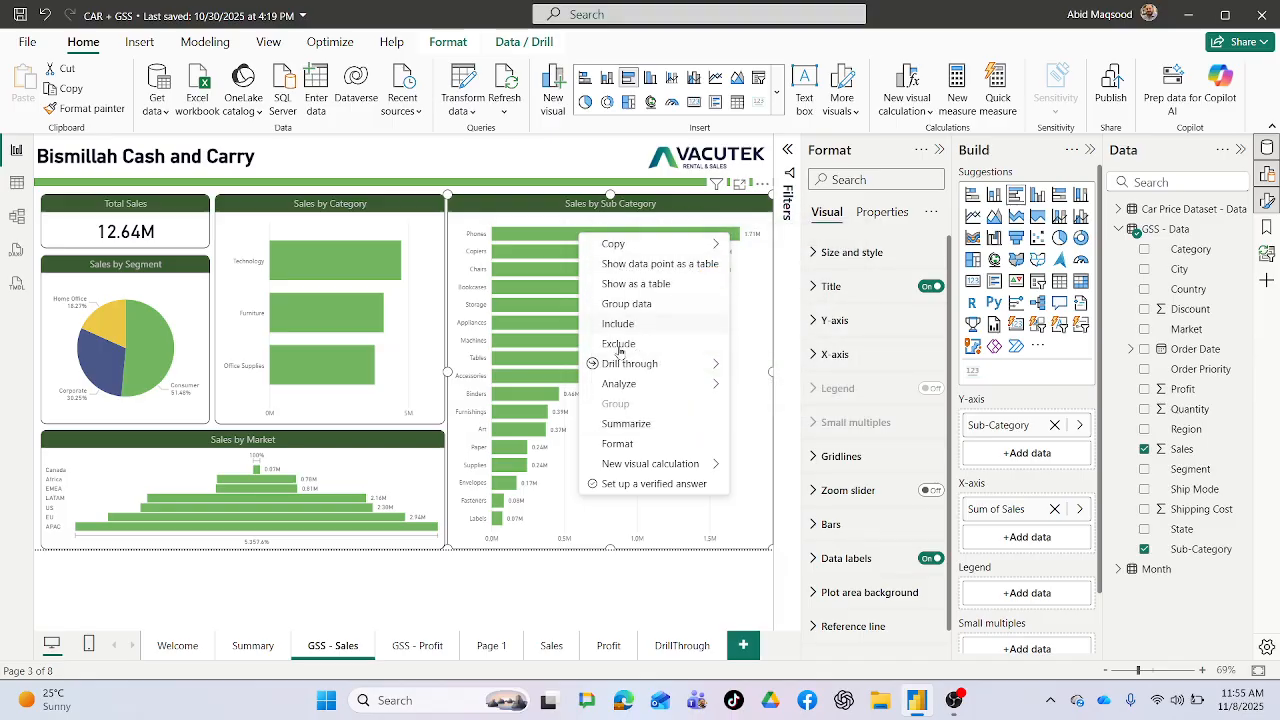
left_click(755, 364)
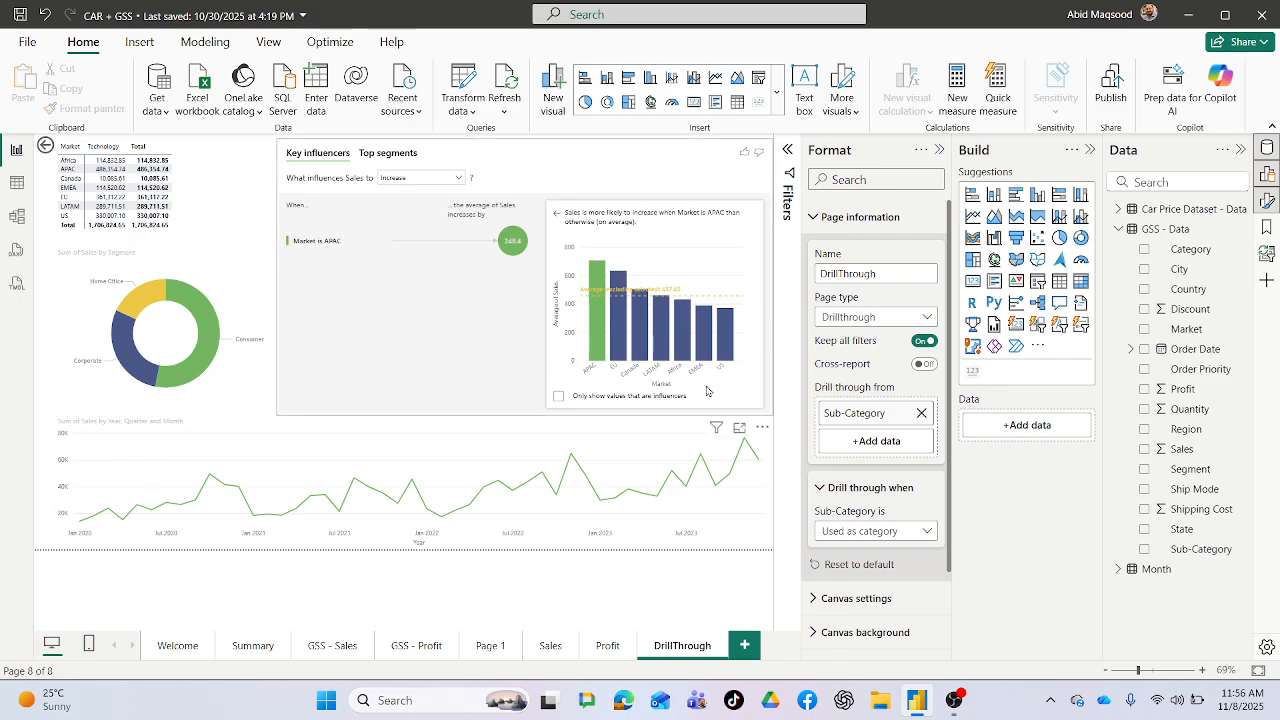
left_click(340, 648)
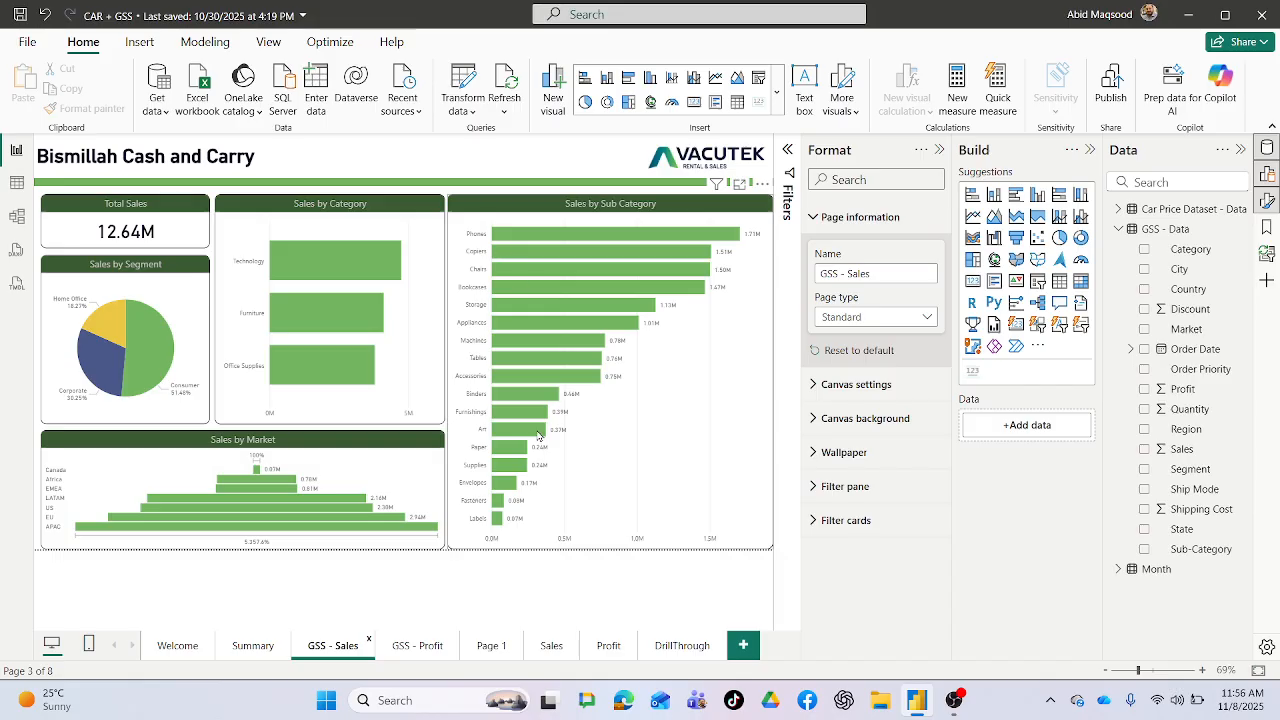
mouse_move(538, 434)
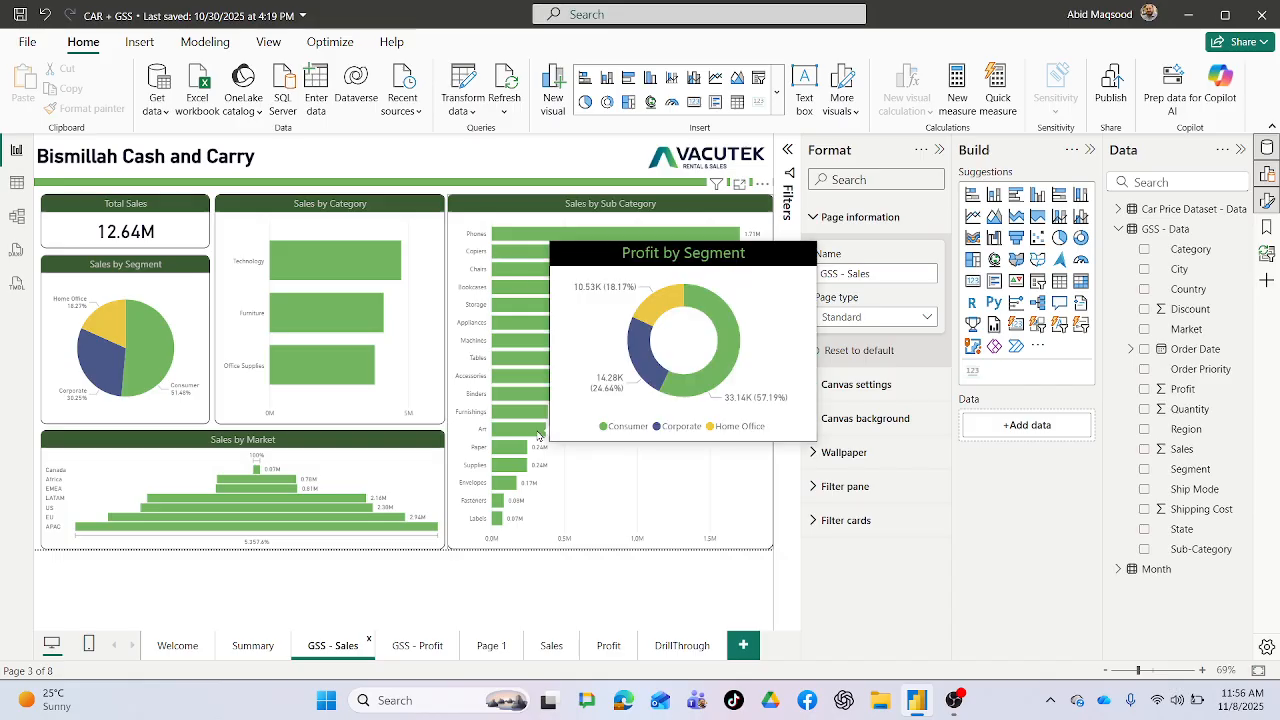
left_click(686, 654)
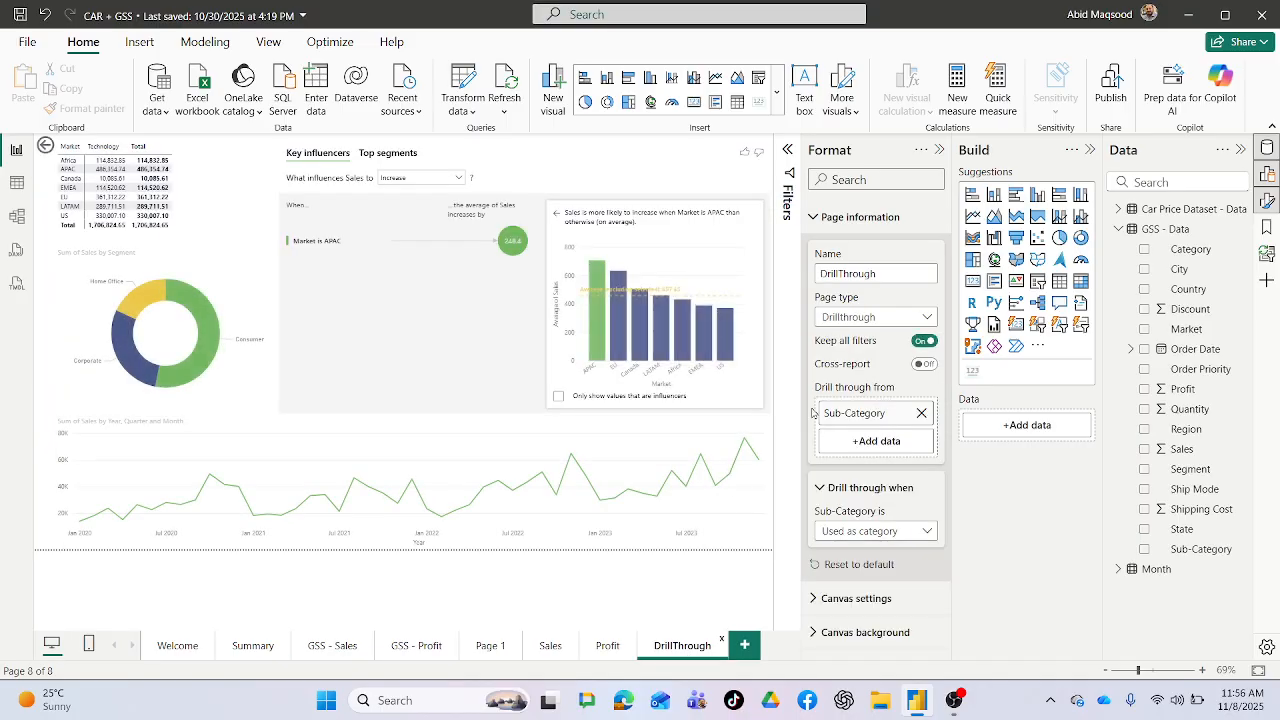
left_click(862, 444)
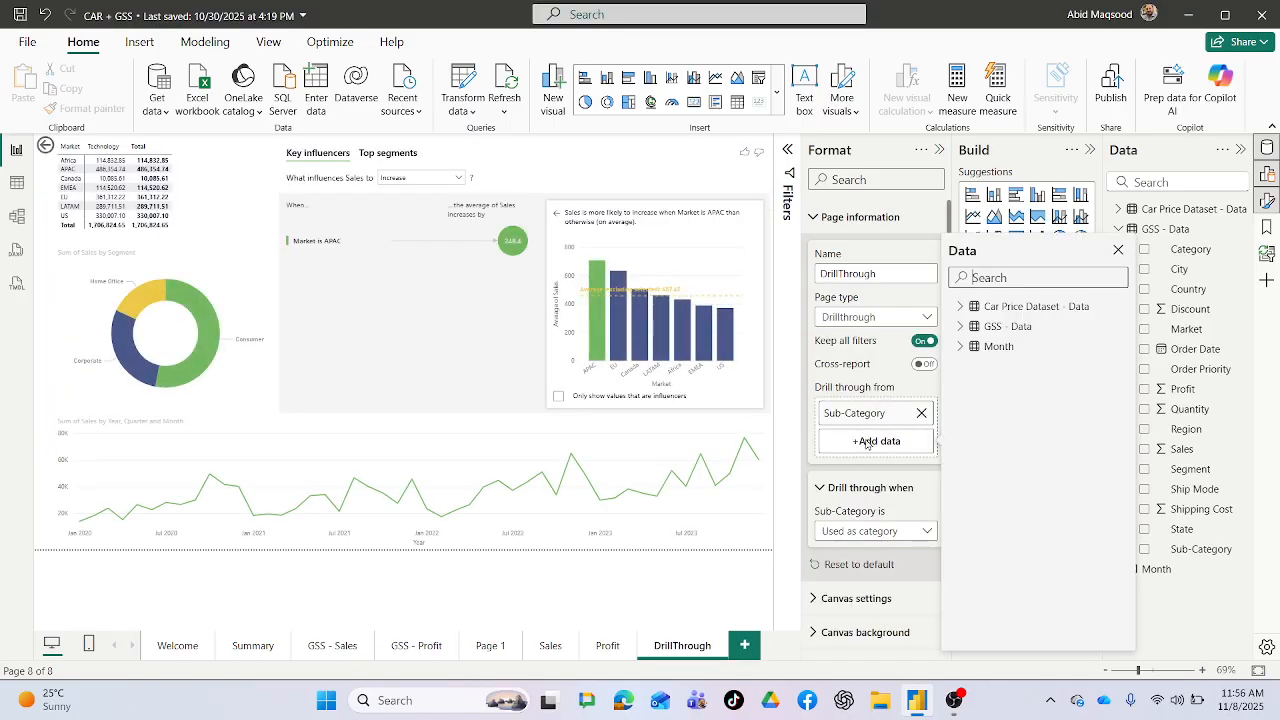
left_click(1144, 250)
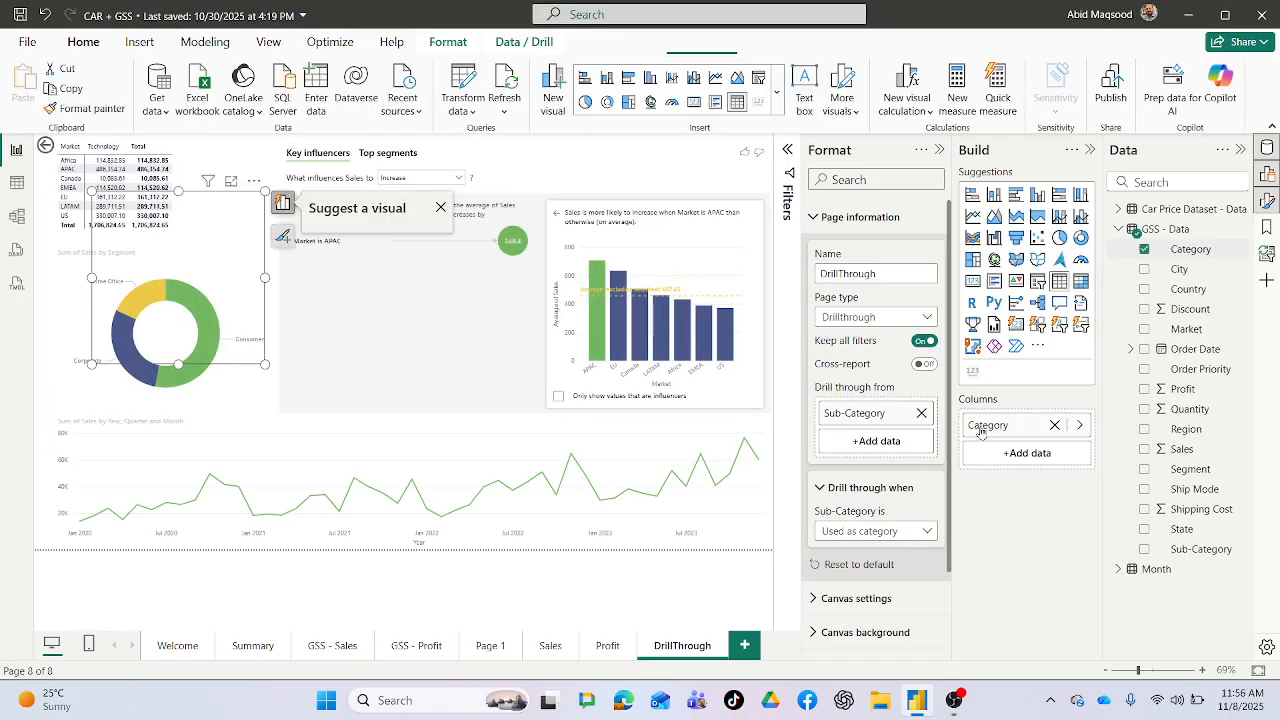
left_click(1054, 425)
left_click(845, 252)
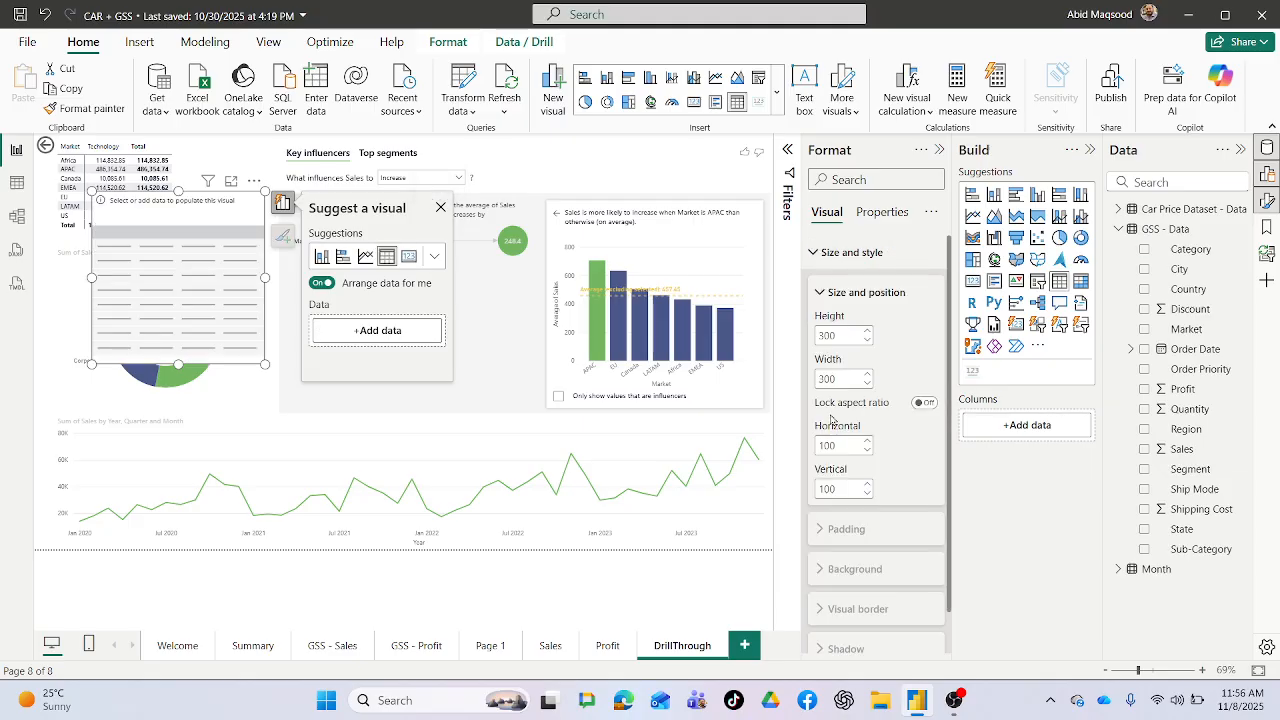
scroll(829, 513, "down", 1)
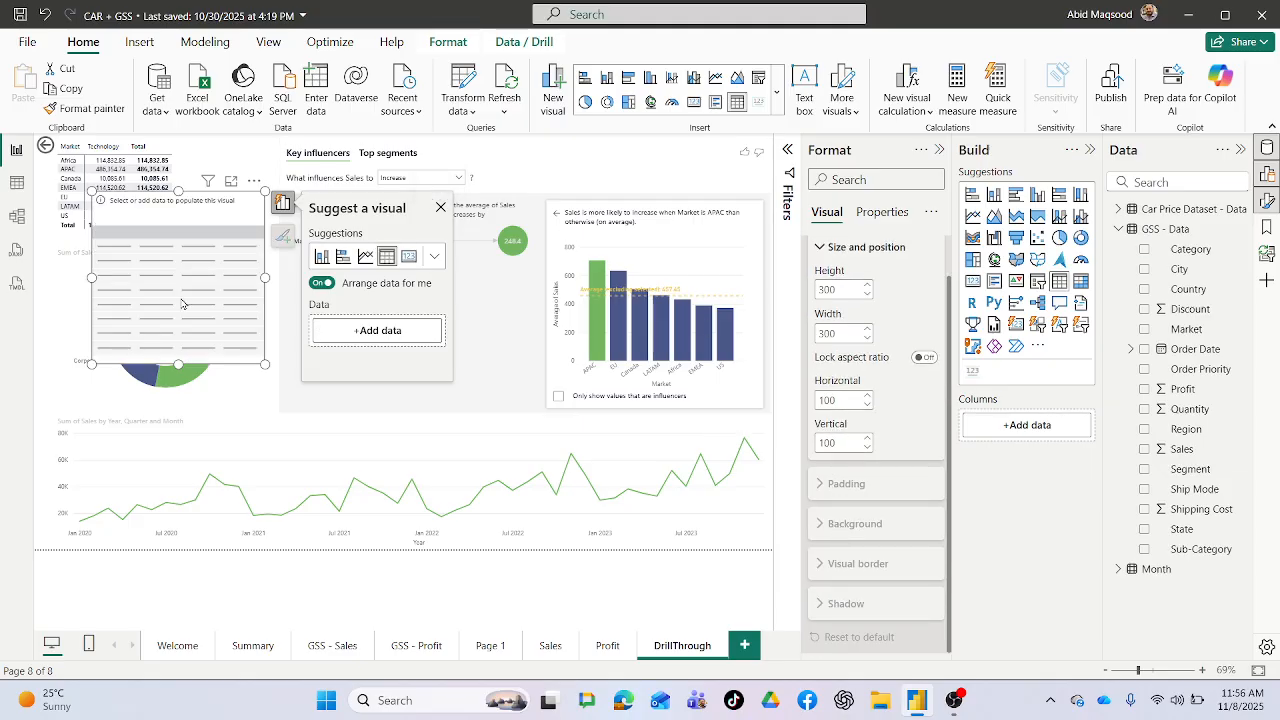
key("Delete")
left_click(855, 216)
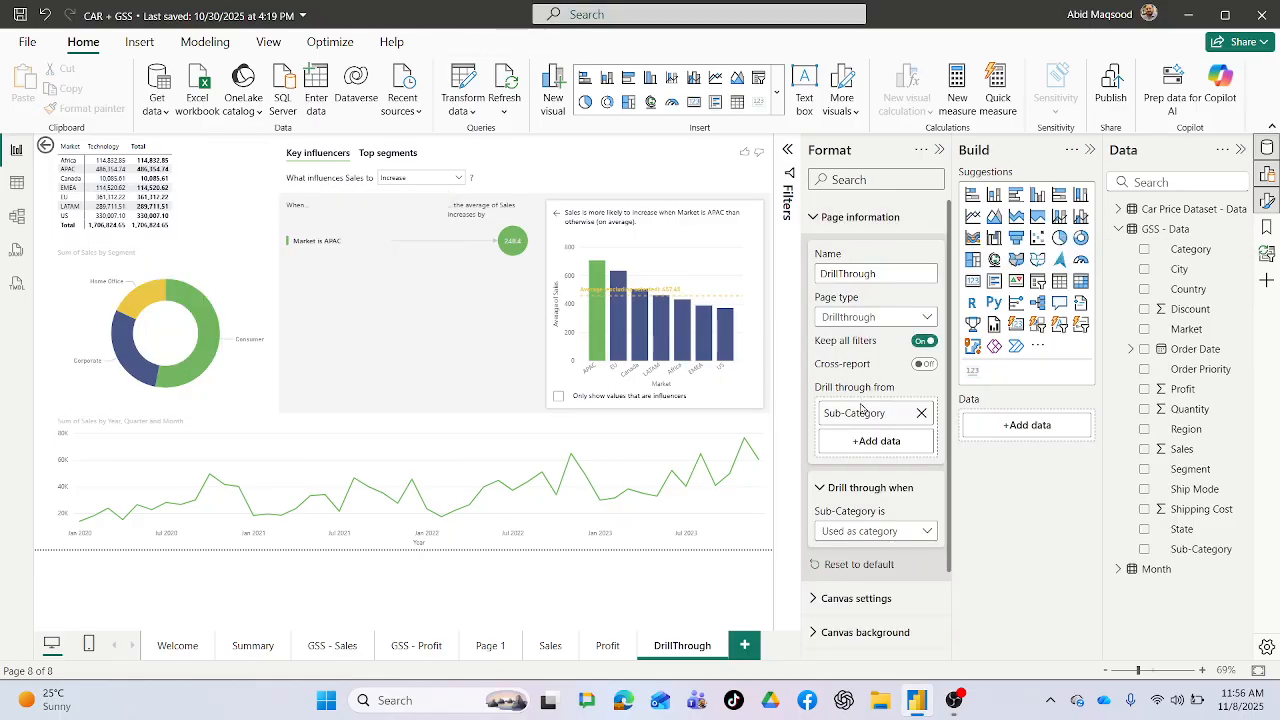
Add Category from the GSS - Data table as a second drill-through field on the DrillThrough page
left_click(865, 447)
left_click(963, 328)
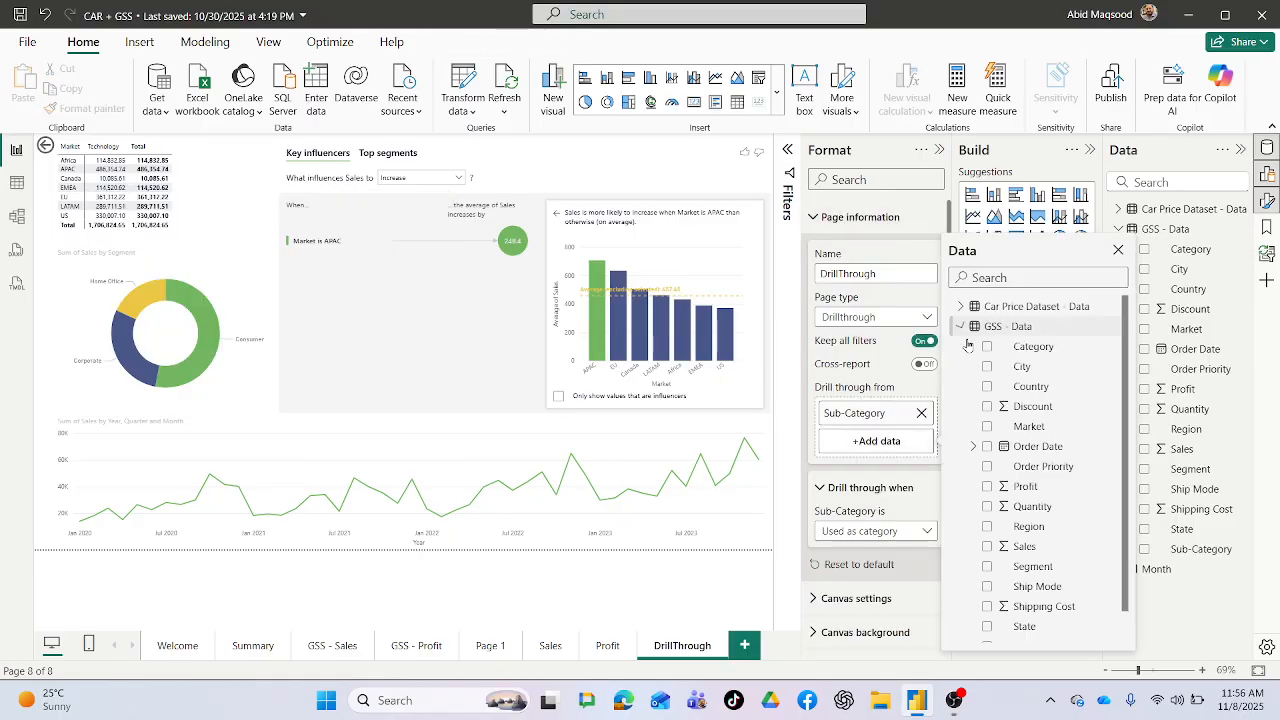
left_click(987, 346)
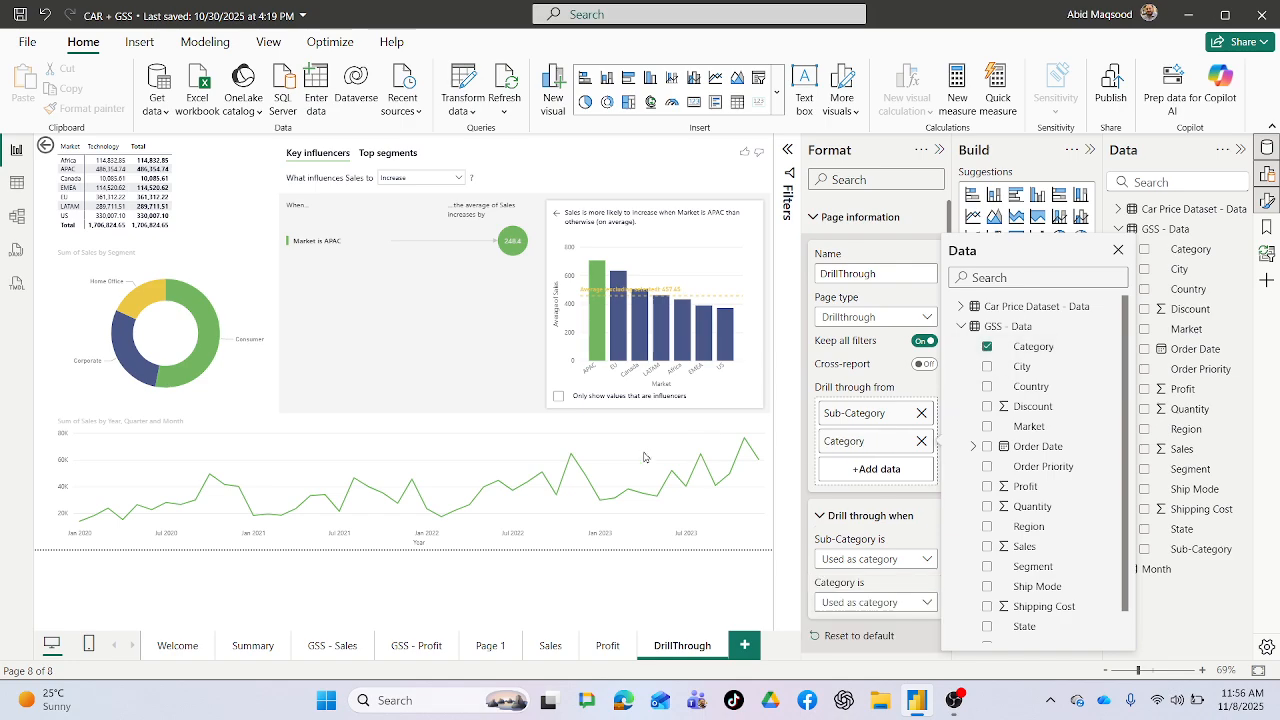
Check the drill-through options of the Furniture bar in Sales by Category on the GSS - Sales page
left_click(253, 645)
left_click(329, 645)
right_click(288, 298)
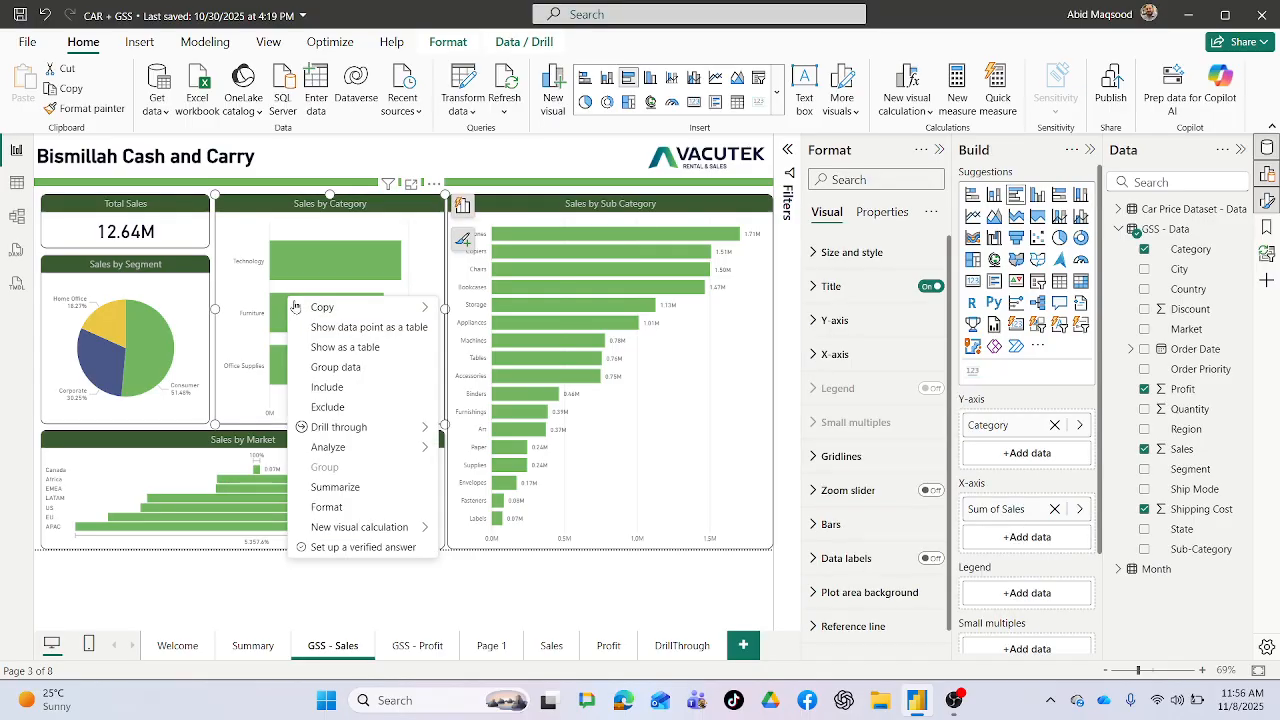
mouse_move(338, 428)
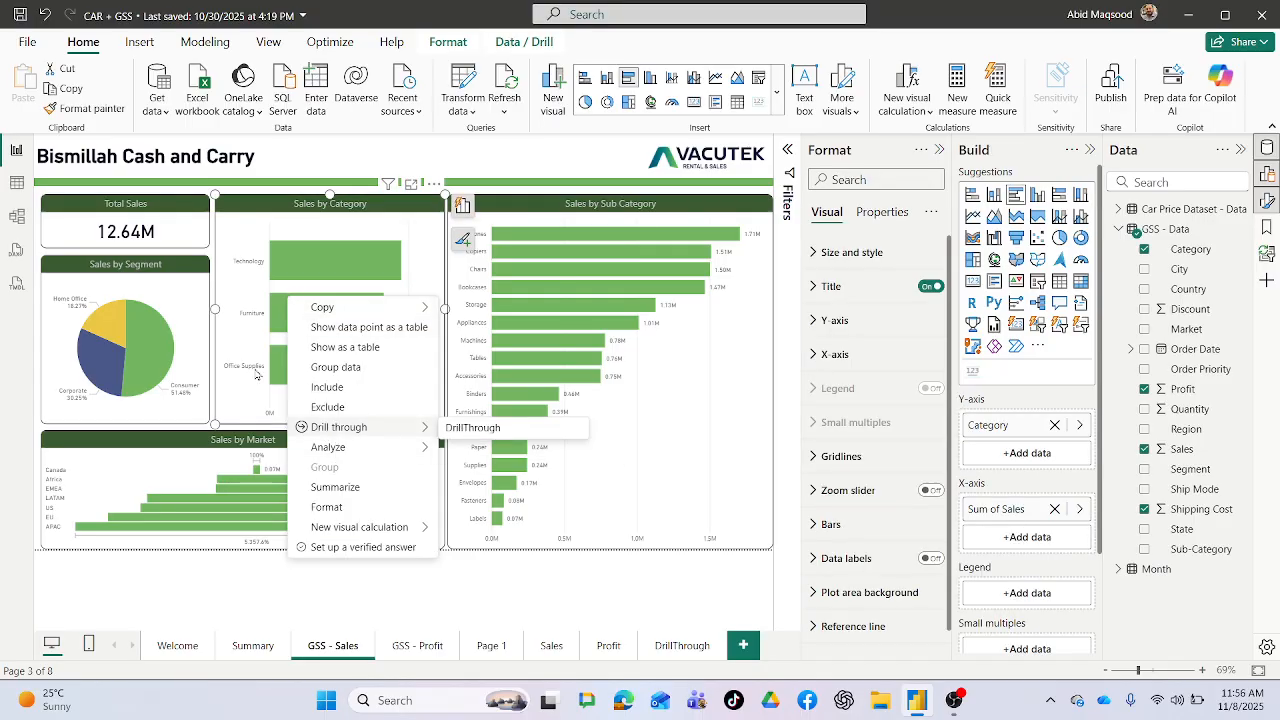
Turn on data labels for the Sales by Category chart on the GSS - Sales page
left_click(276, 313)
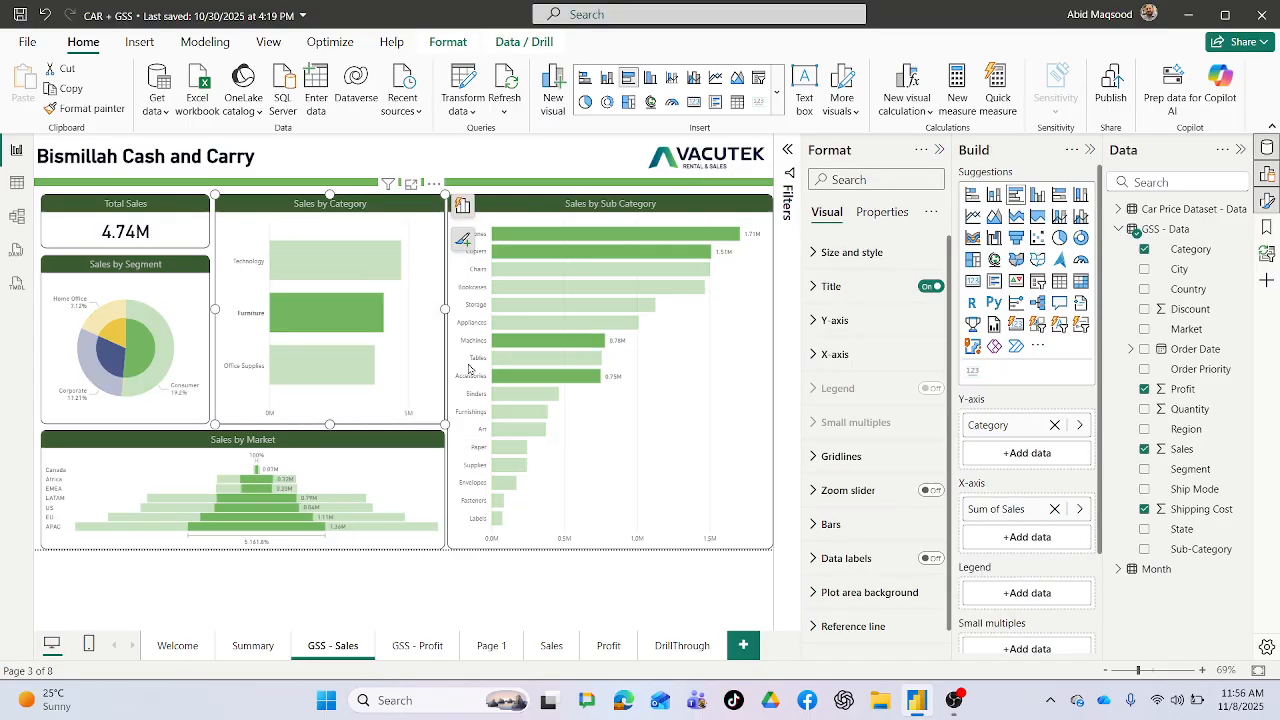
left_click(336, 322)
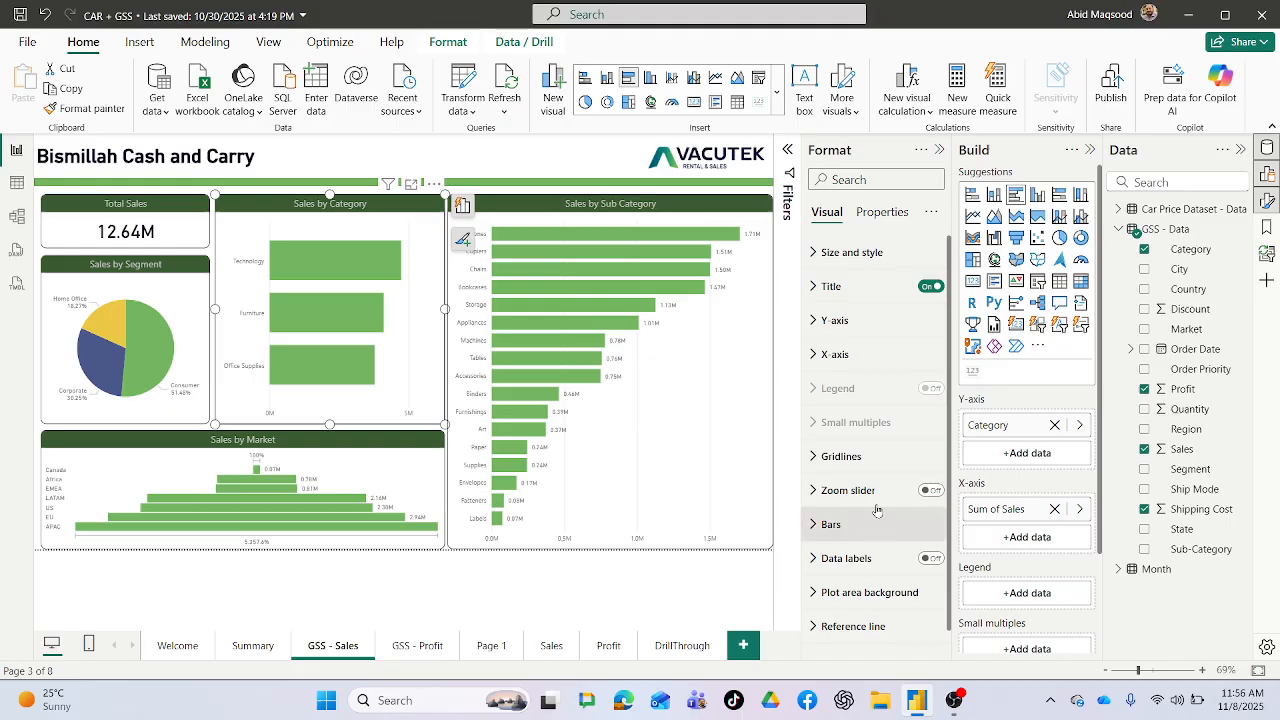
left_click(926, 559)
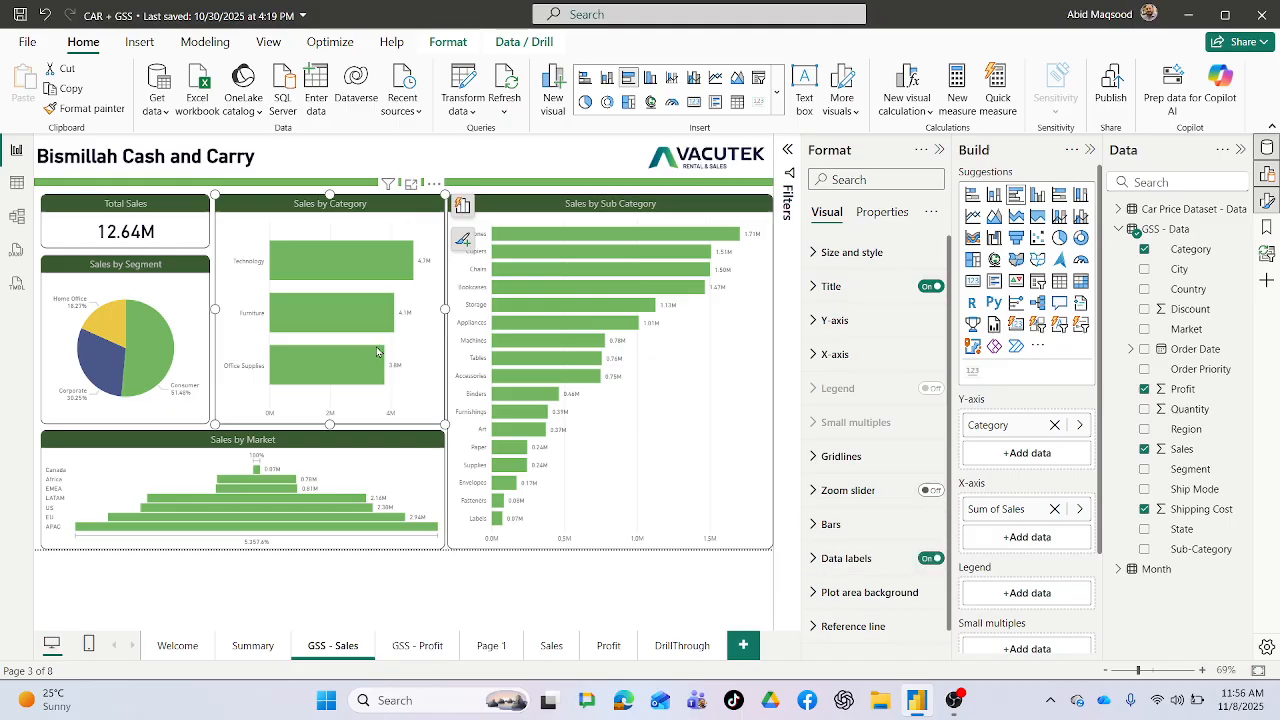
Drill through from the Furniture bar to the DrillThrough page and examine monthly points on its sales line chart
right_click(348, 314)
mouse_move(400, 445)
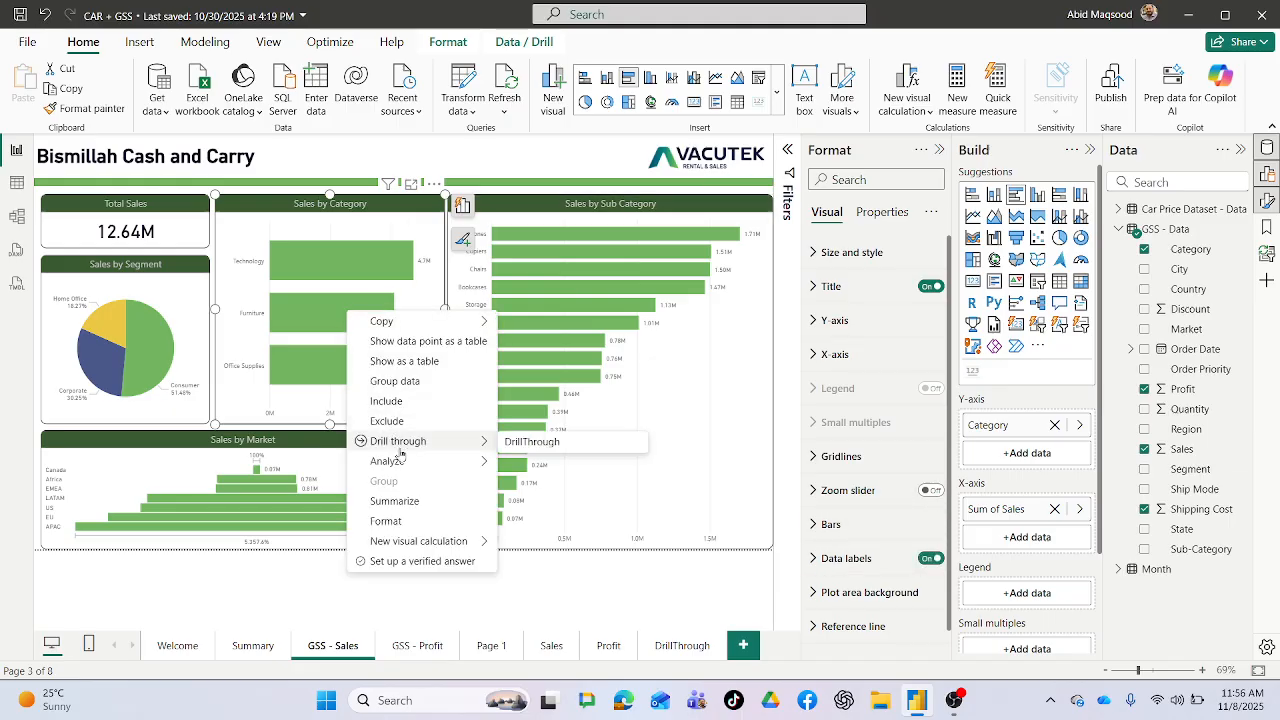
left_click(535, 442)
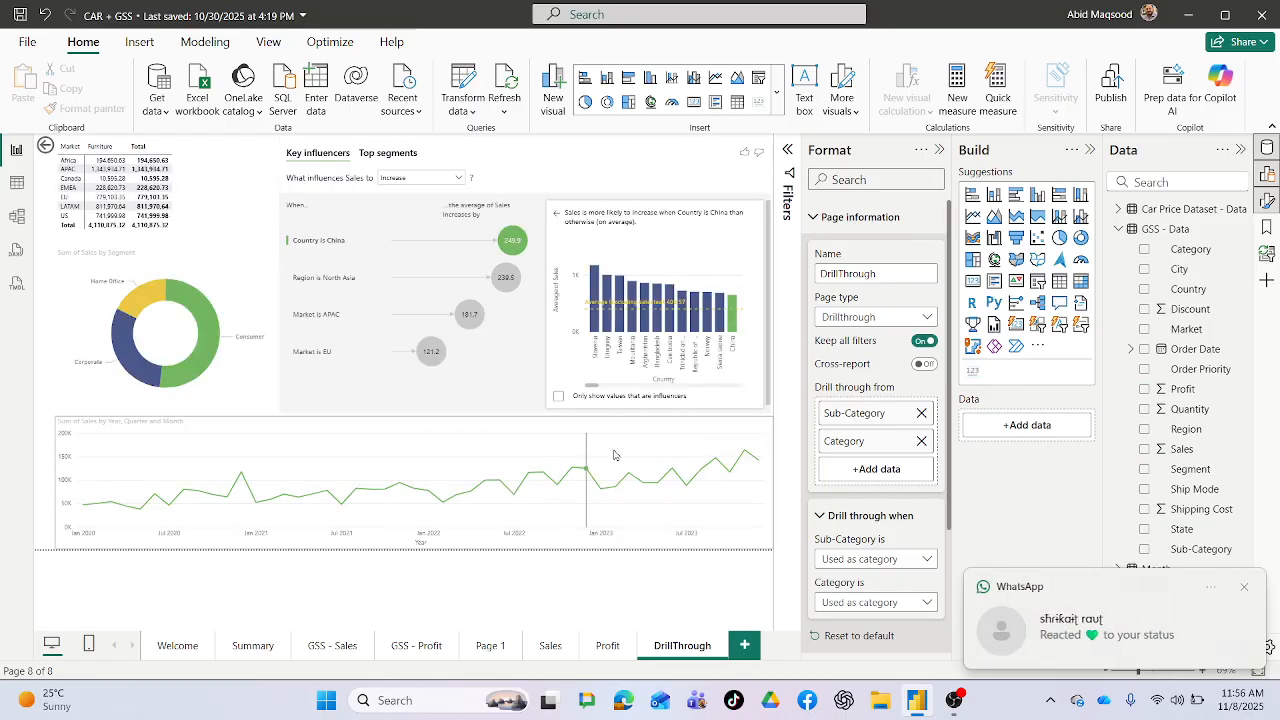
mouse_move(210, 484)
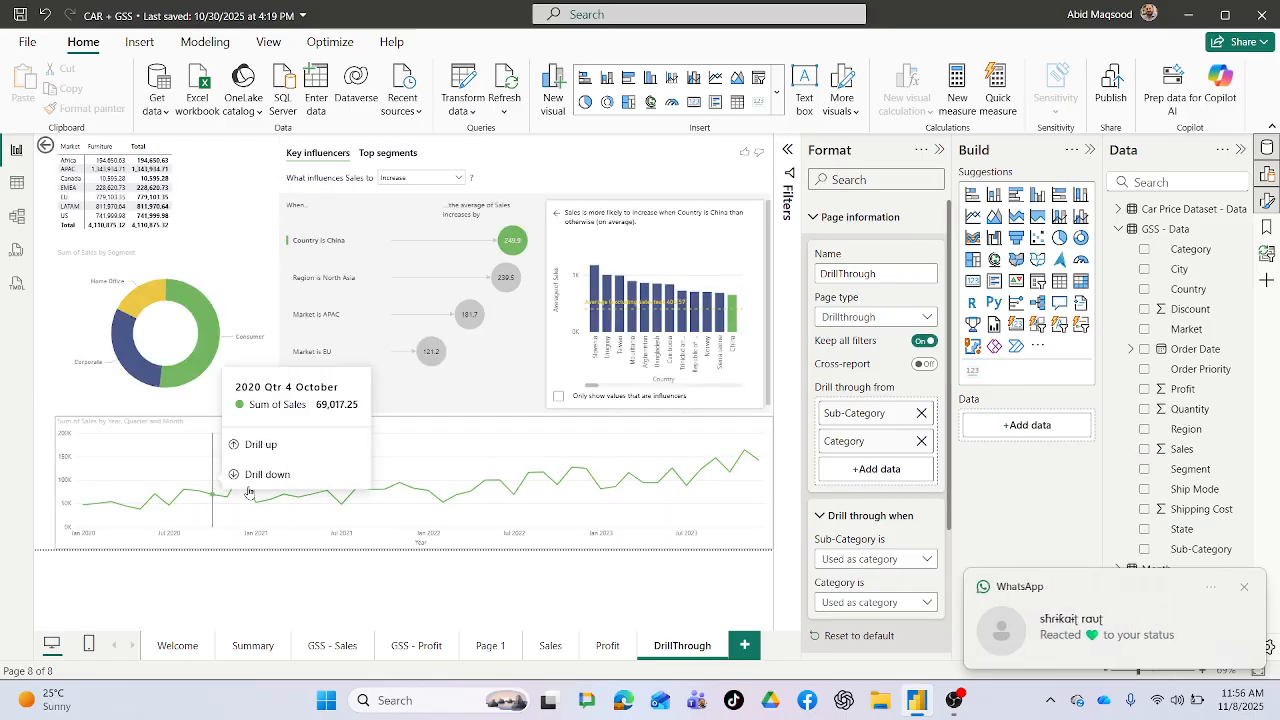
left_click(1244, 588)
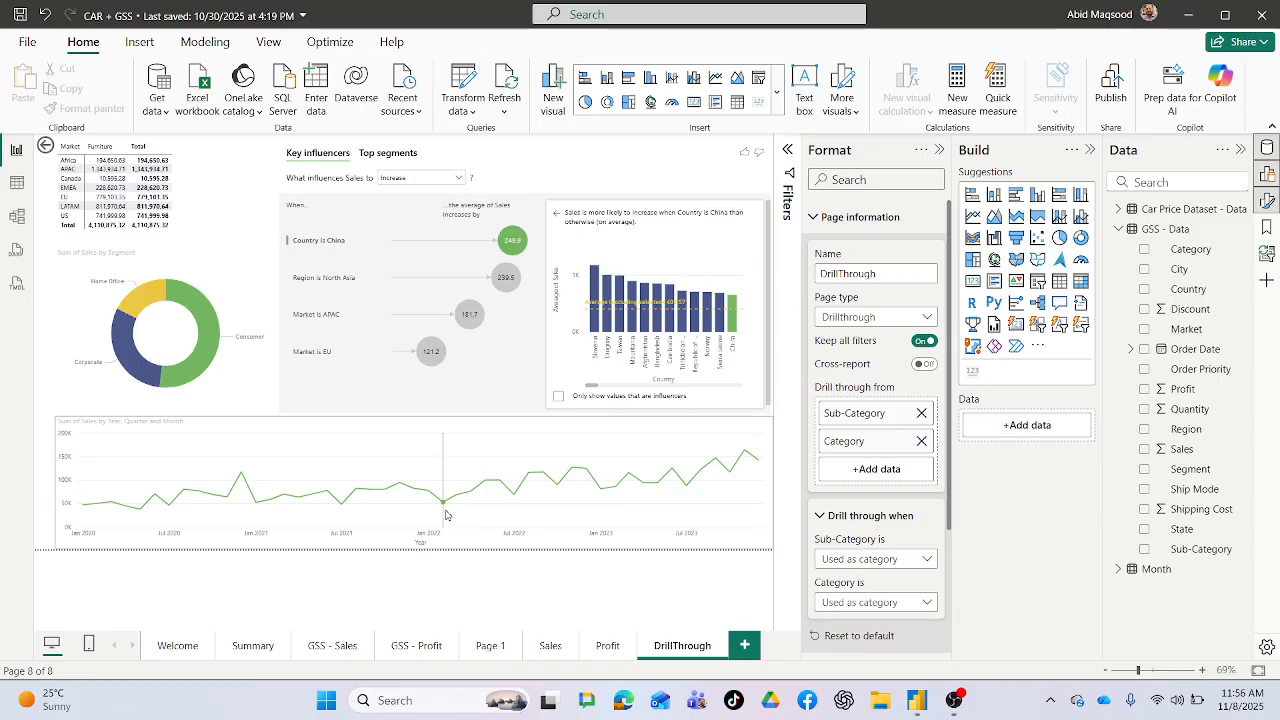
mouse_move(446, 515)
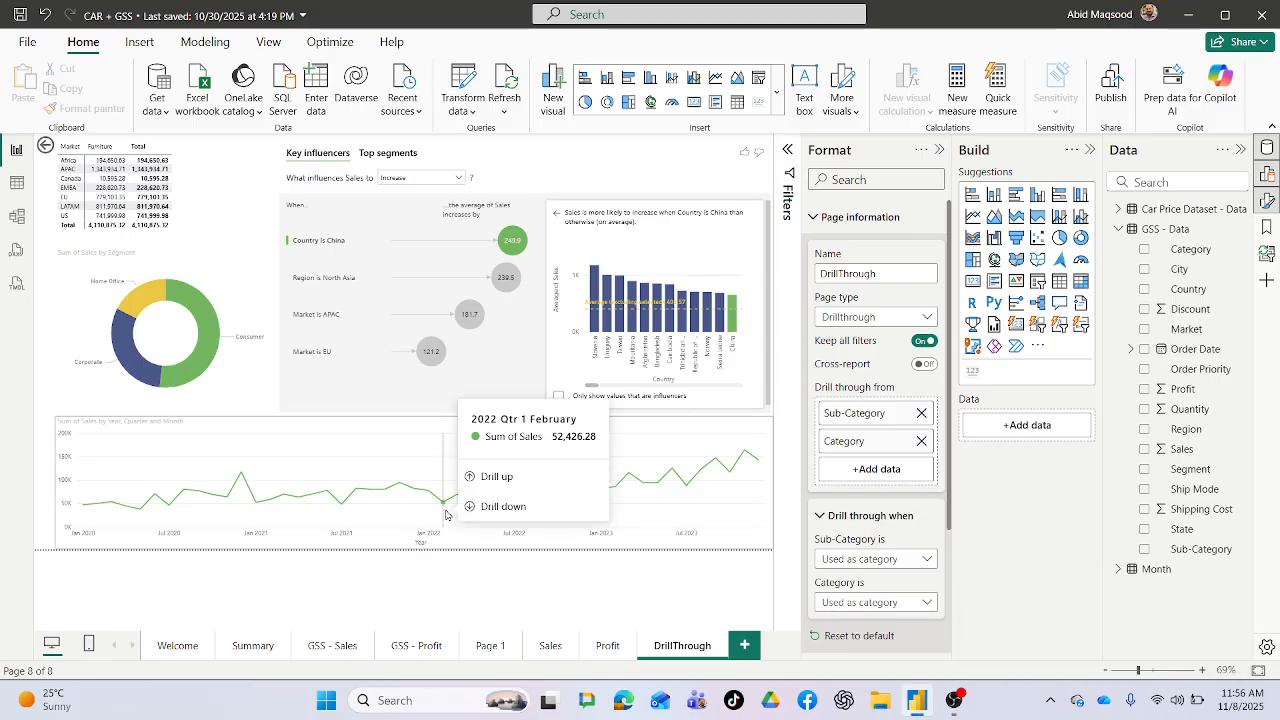